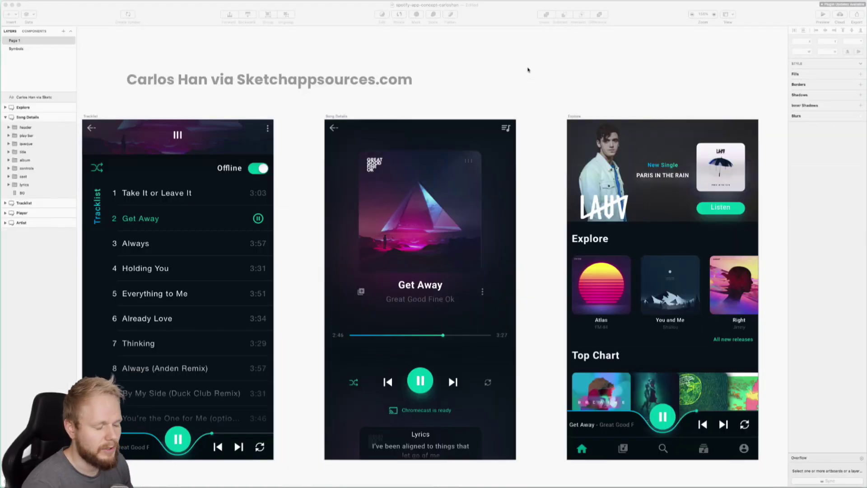
In Sketch, select the Song Details artboard and then its BG background layer.
{"action": "scroll", "coordinate": [540, 118], "scroll_direction": "down", "scroll_amount": 2}
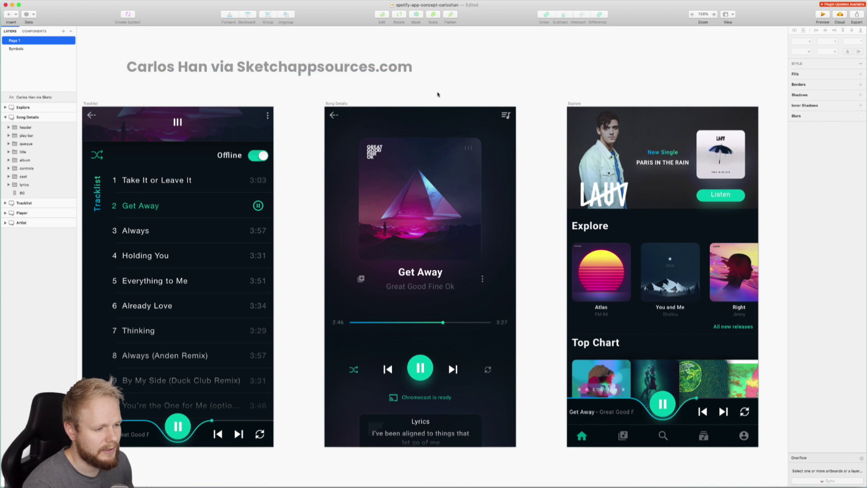
{"action": "left_click", "coordinate": [384, 303]}
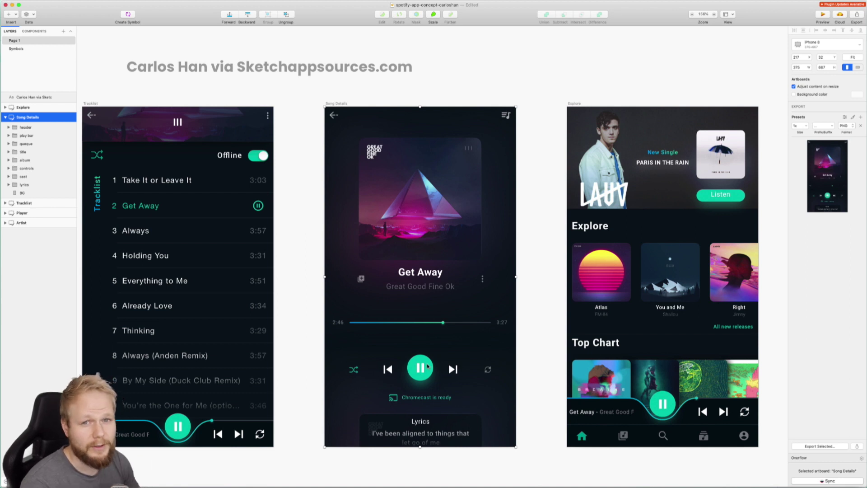
{"action": "left_click", "coordinate": [469, 344]}
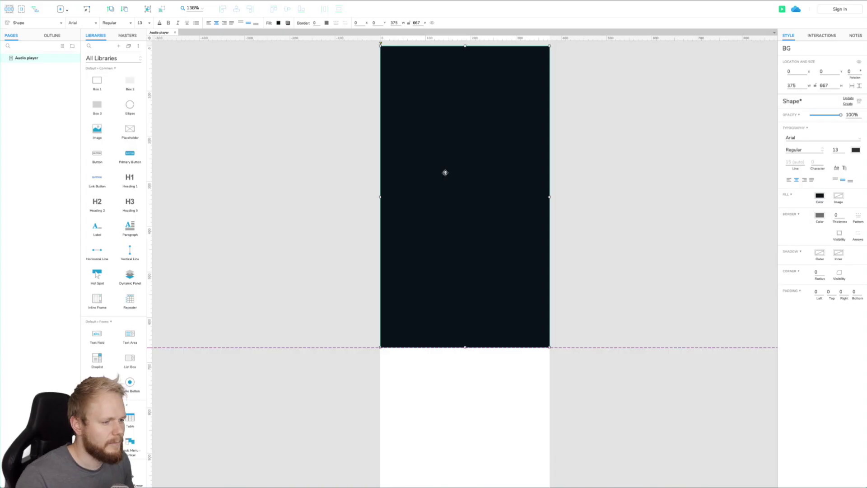
Select the dark BG rectangle, preview the Audio player page in Chrome, then close the preview.
{"action": "scroll", "coordinate": [446, 171], "scroll_direction": "up", "scroll_amount": 3}
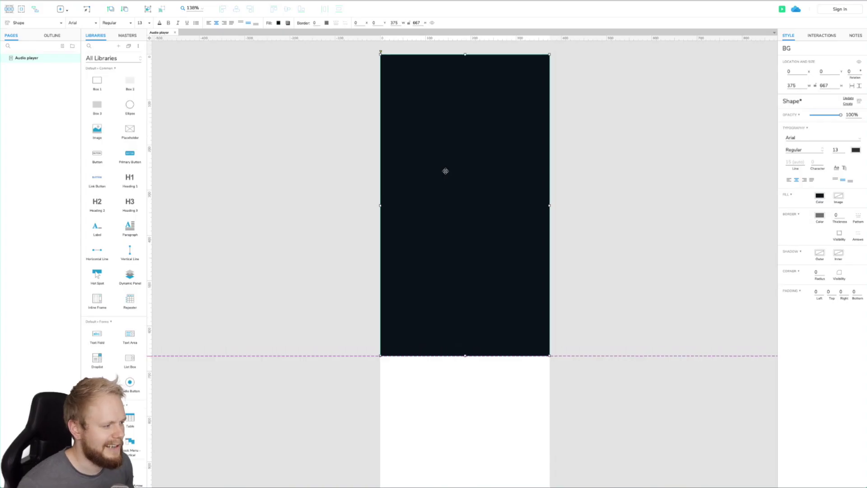
{"action": "left_click", "coordinate": [452, 131]}
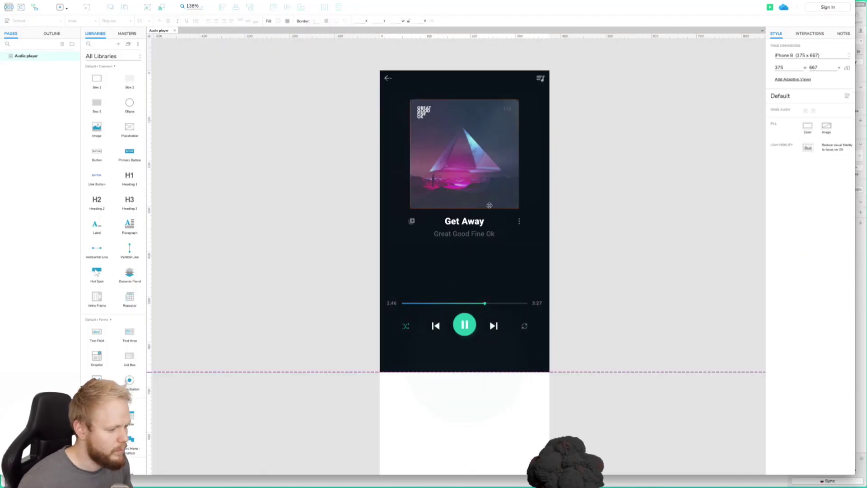
{"action": "scroll", "coordinate": [428, 195], "scroll_direction": "up", "scroll_amount": 1}
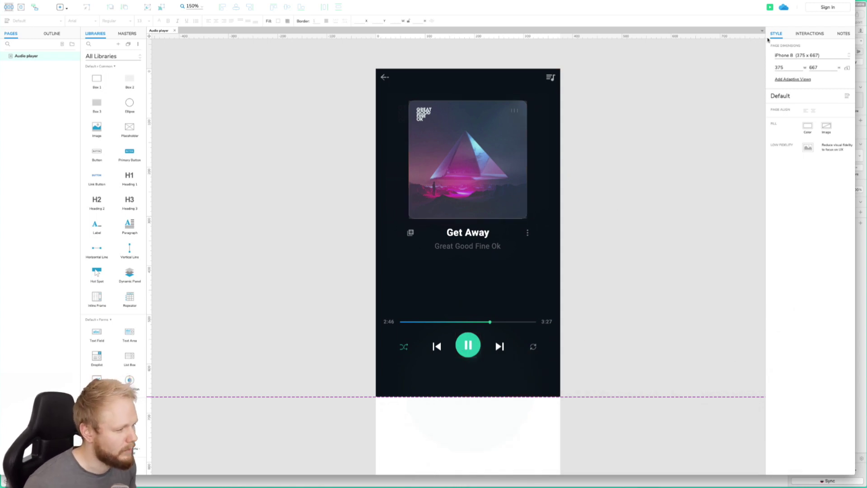
{"action": "left_click", "coordinate": [770, 8]}
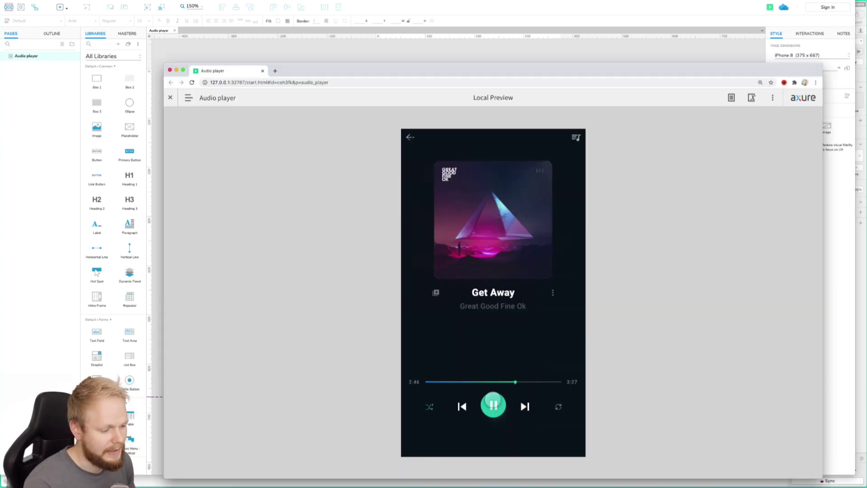
{"action": "left_click", "coordinate": [262, 71]}
{"action": "scroll", "coordinate": [472, 345], "scroll_direction": "up", "scroll_amount": 5}
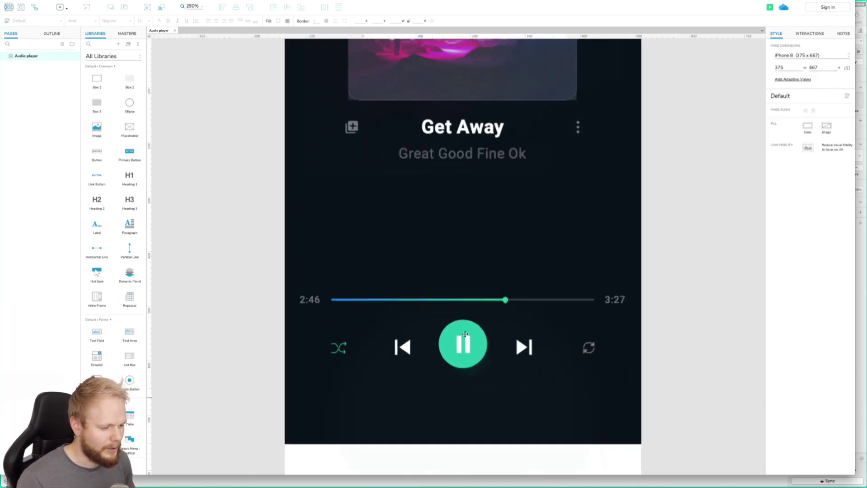
Make the pause icon and green circle a dynamic panel, renaming State1 to 'pause'.
{"action": "left_click", "coordinate": [470, 340]}
{"action": "left_click", "coordinate": [471, 332], "text": "shift"}
{"action": "right_click", "coordinate": [465, 339]}
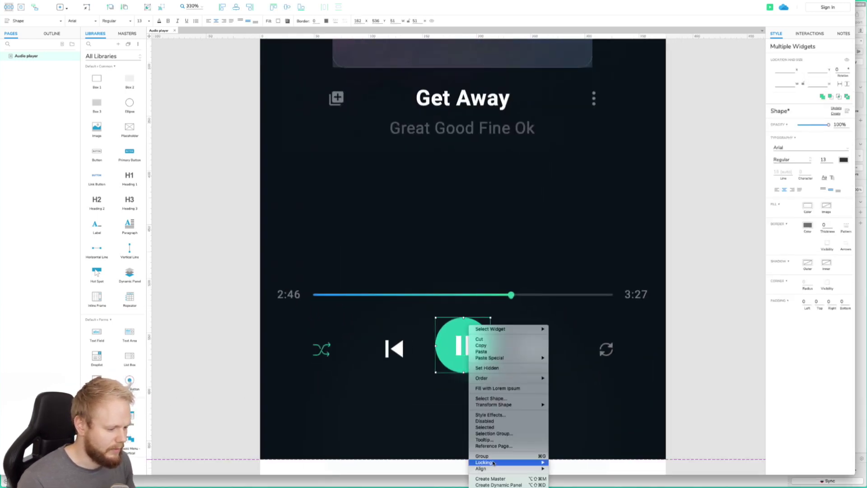
{"action": "key", "text": "Escape"}
{"action": "key", "text": "ctrl+shift+alt+d"}
{"action": "left_click", "coordinate": [478, 43]}
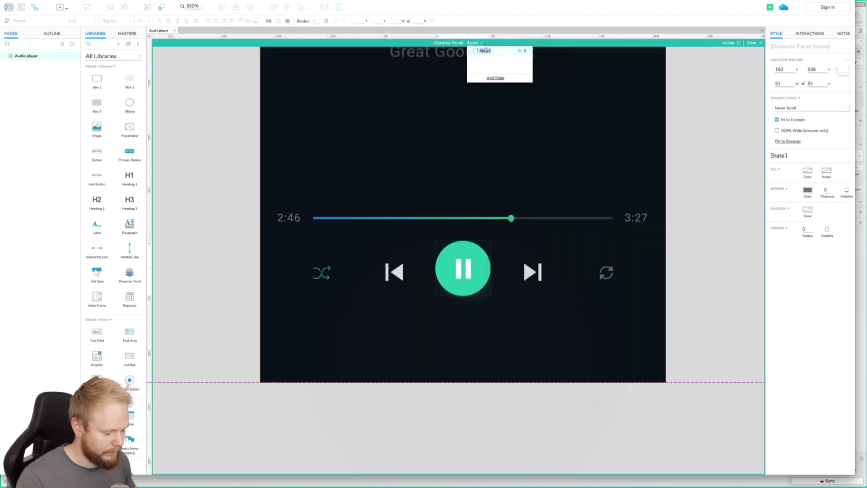
{"action": "type", "text": "pause"}
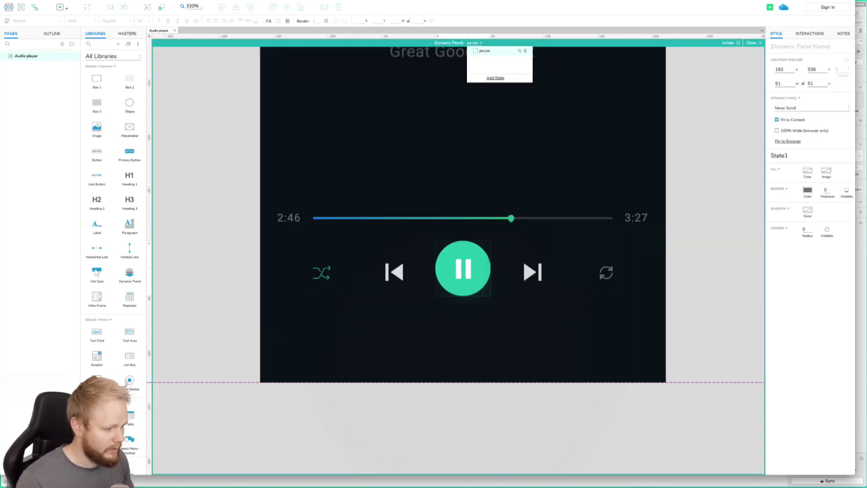
Duplicate it as a 'play' state placed above pause, with a play triangle instead of pause bars.
{"action": "left_click", "coordinate": [520, 51]}
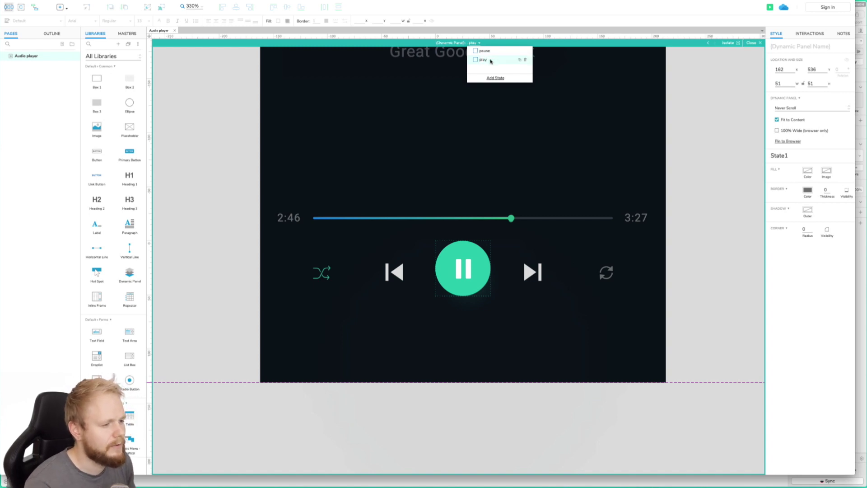
{"action": "left_click_drag", "start_coordinate": [491, 60], "coordinate": [491, 51]}
{"action": "left_click", "coordinate": [463, 268]}
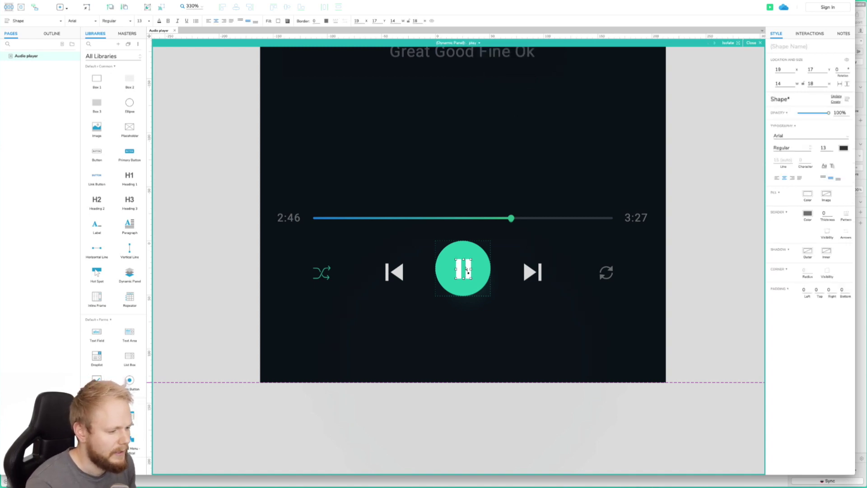
{"action": "key", "text": "Delete"}
{"action": "left_click_drag", "start_coordinate": [387, 240], "coordinate": [398, 247]}
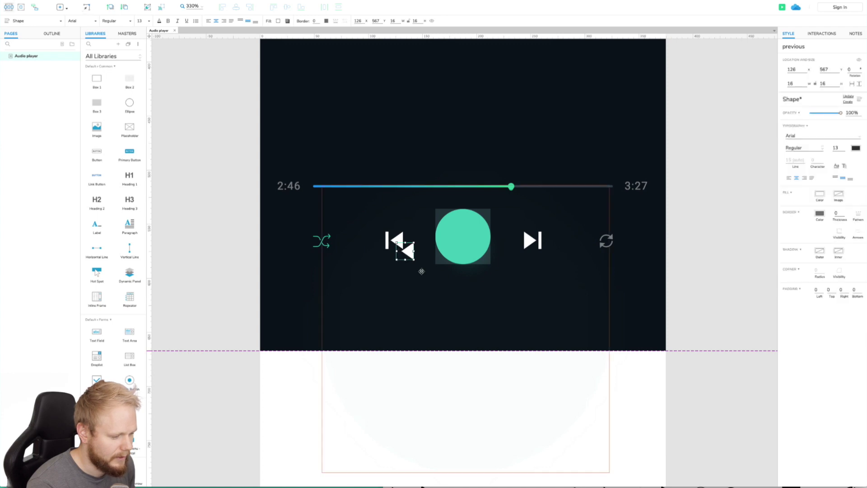
{"action": "double_click", "coordinate": [466, 238]}
{"action": "left_click", "coordinate": [466, 238]}
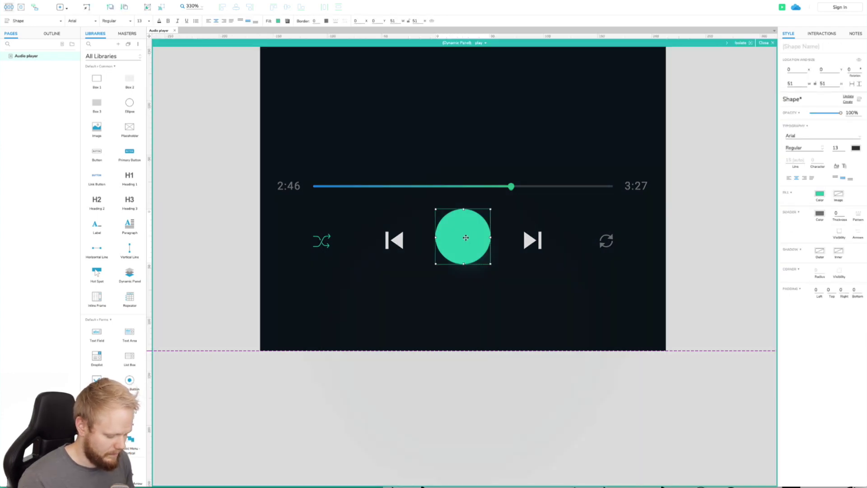
{"action": "key", "text": "ctrl+v"}
{"action": "left_click_drag", "start_coordinate": [414, 249], "coordinate": [482, 248]}
{"action": "left_click", "coordinate": [577, 310]}
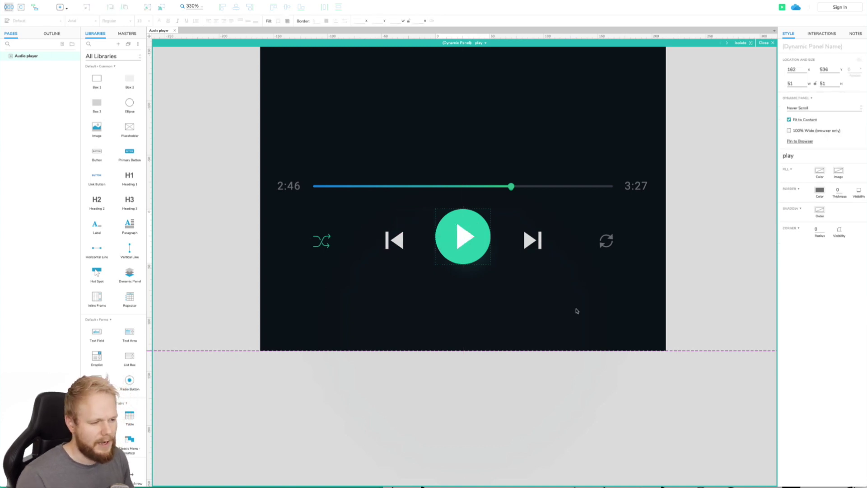
{"action": "left_click", "coordinate": [767, 42]}
Name the button dynamic panel ++Play_btn.
{"action": "double_click", "coordinate": [454, 235]}
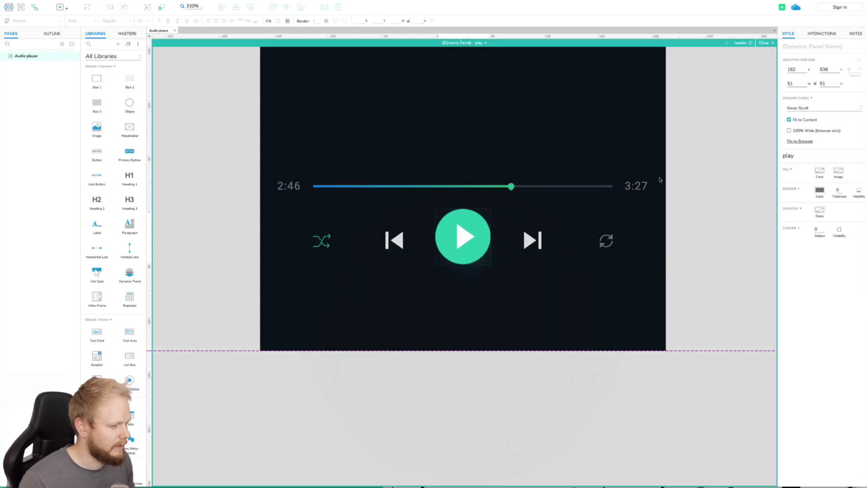
{"action": "left_click", "coordinate": [763, 43]}
{"action": "left_click", "coordinate": [821, 45]}
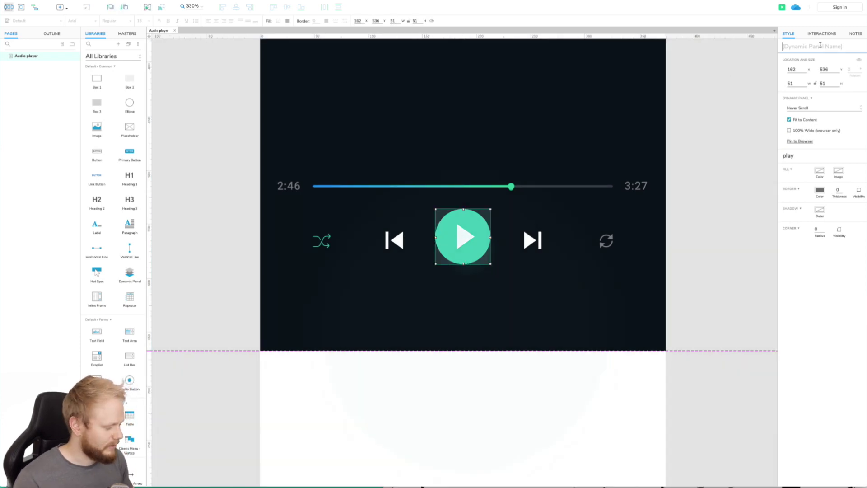
{"action": "type", "text": "++Play_btn"}
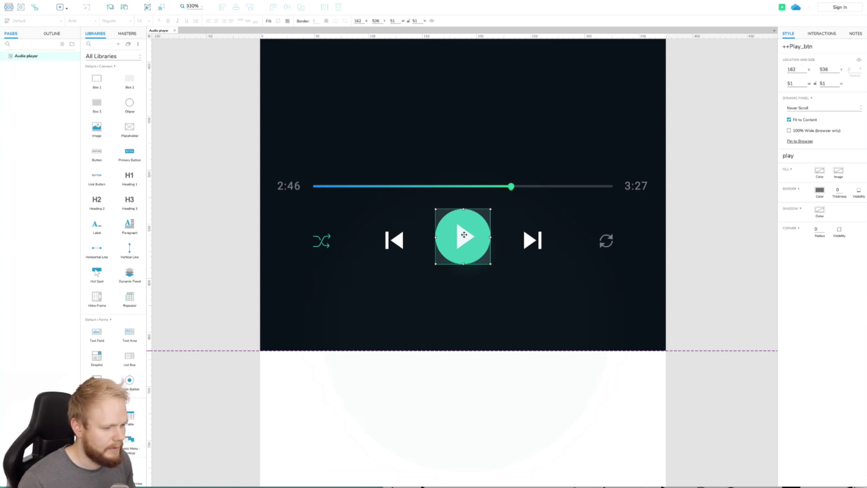
Cover the play state's button with a hot spot that sets ++Play_btn to pause on click.
{"action": "double_click", "coordinate": [463, 237]}
{"action": "left_click", "coordinate": [544, 316]}
{"action": "left_click_drag", "start_coordinate": [544, 316], "coordinate": [491, 264]}
{"action": "left_click", "coordinate": [822, 33]}
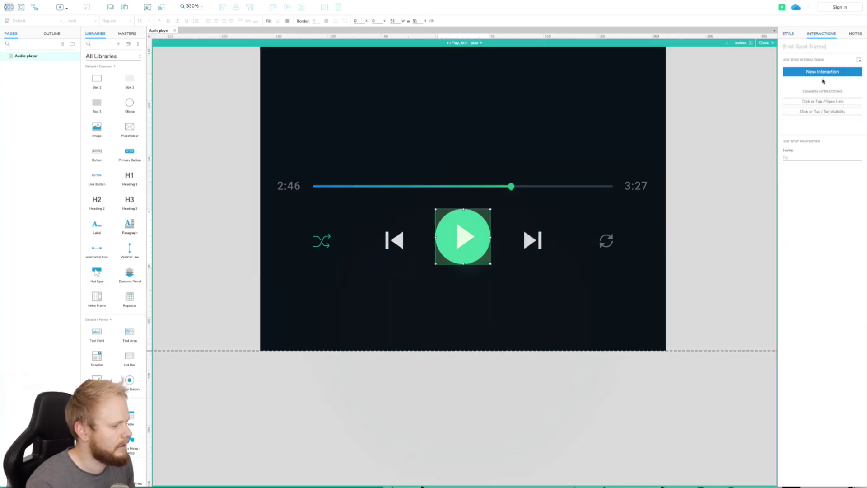
{"action": "left_click", "coordinate": [820, 73]}
{"action": "left_click", "coordinate": [804, 92]}
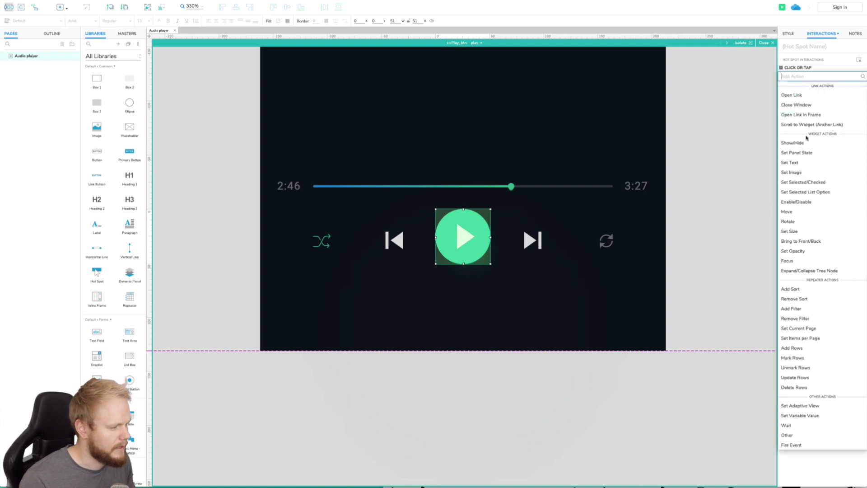
{"action": "left_click", "coordinate": [833, 150]}
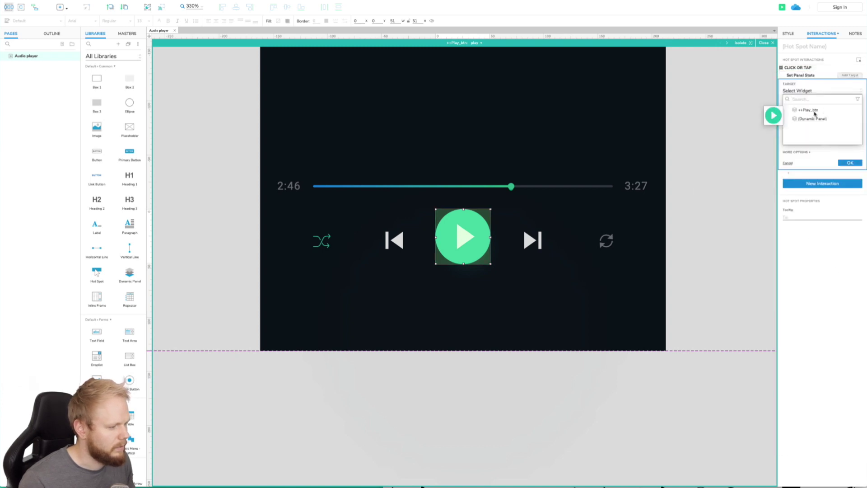
{"action": "left_click", "coordinate": [811, 112]}
{"action": "left_click", "coordinate": [819, 116]}
{"action": "left_click", "coordinate": [810, 134]}
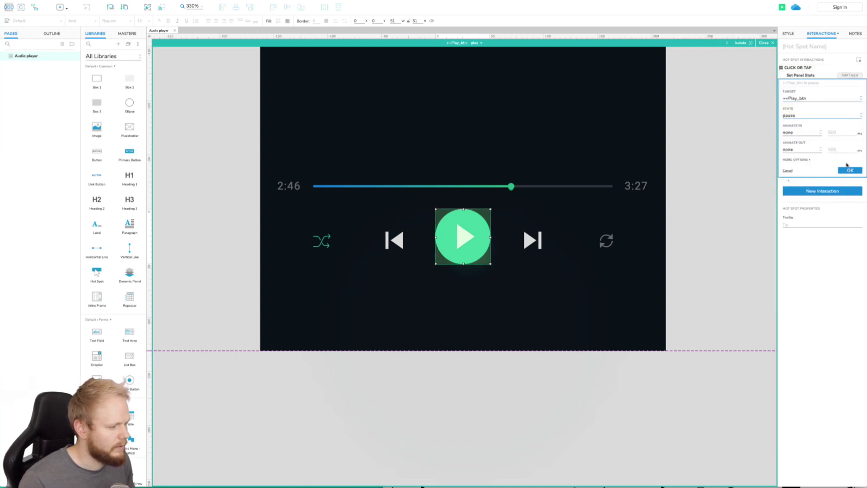
{"action": "left_click", "coordinate": [849, 168]}
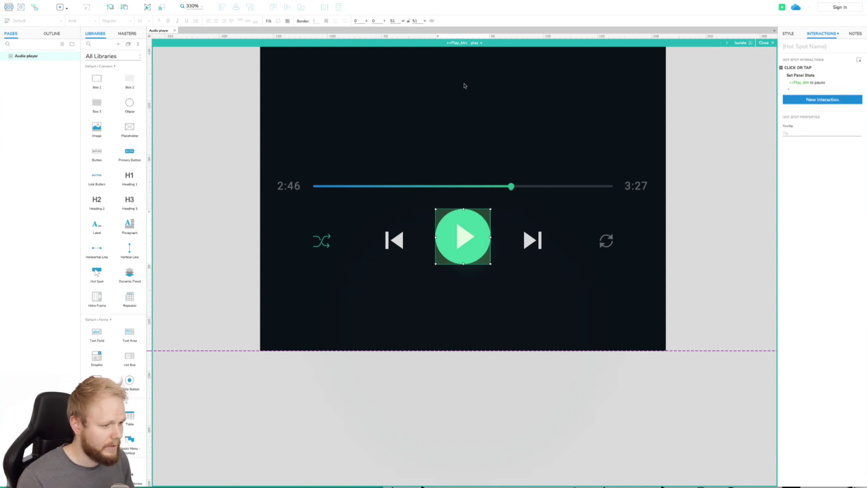
Make the pause state's hot spot set ++Play_btn to play, then preview the prototype.
{"action": "left_click", "coordinate": [725, 43]}
{"action": "left_click", "coordinate": [471, 243]}
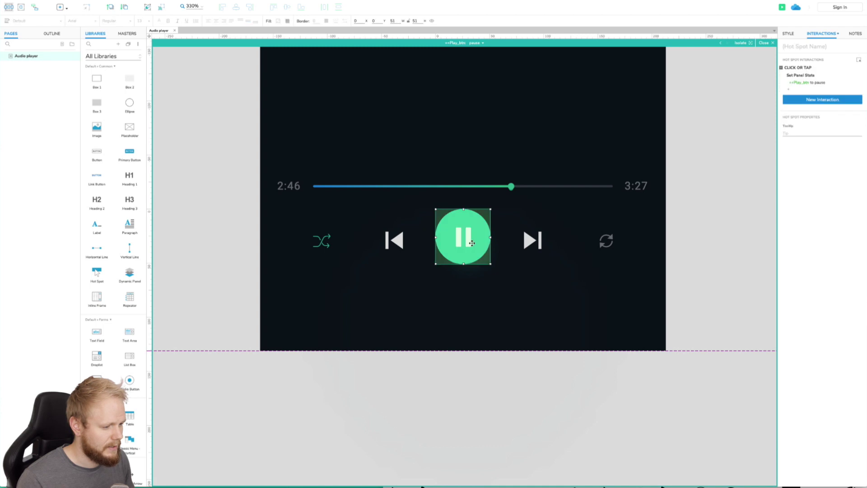
{"action": "left_click", "coordinate": [806, 83]}
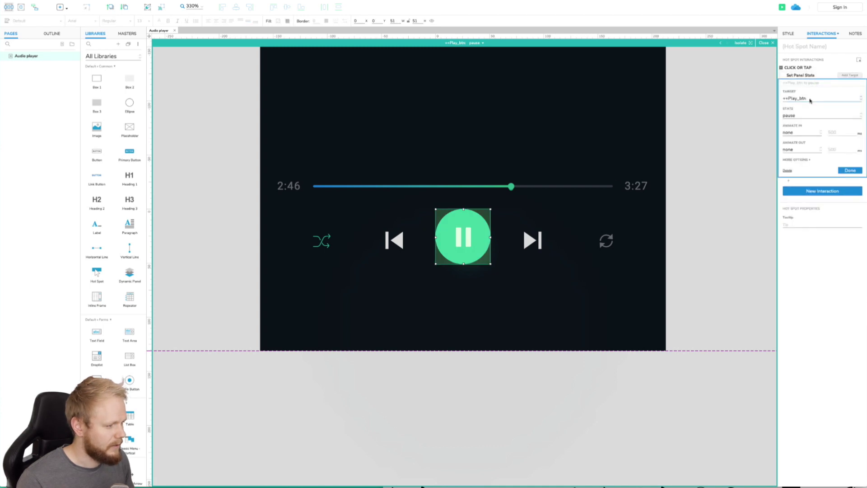
{"action": "left_click", "coordinate": [810, 98]}
{"action": "left_click", "coordinate": [815, 119]}
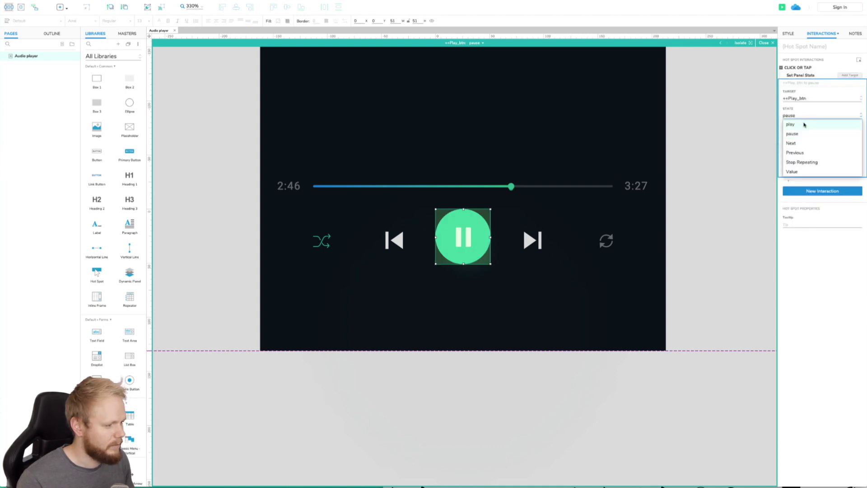
{"action": "left_click", "coordinate": [805, 125]}
{"action": "left_click", "coordinate": [755, 145]}
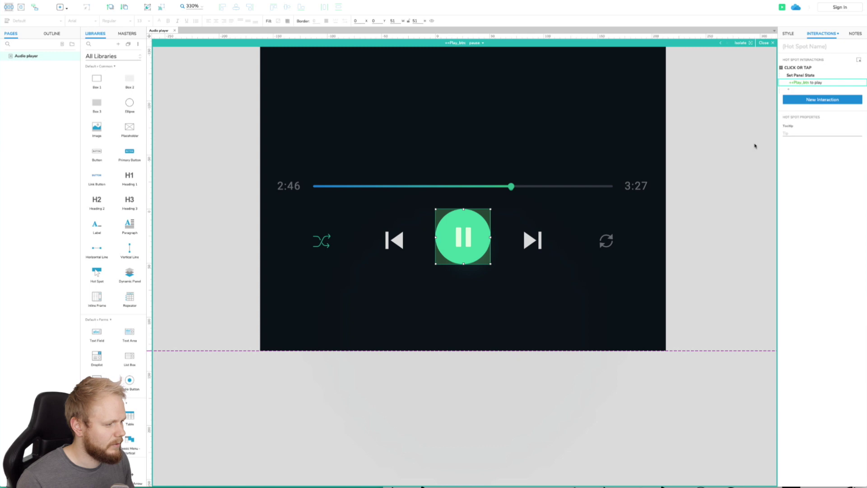
{"action": "left_click", "coordinate": [782, 7]}
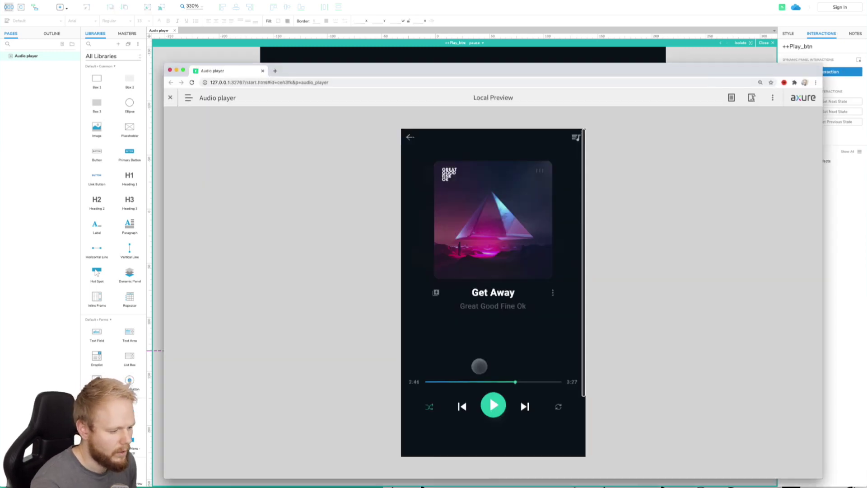
{"action": "left_click", "coordinate": [494, 405]}
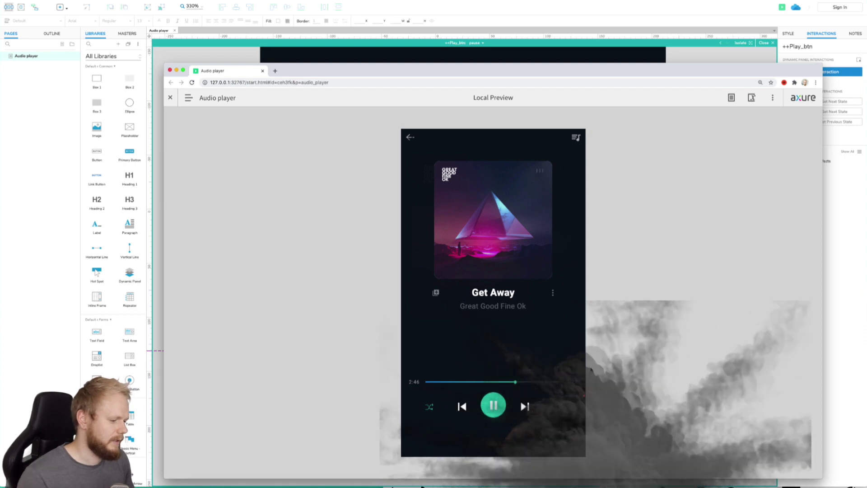
{"action": "key", "text": "super+Tab"}
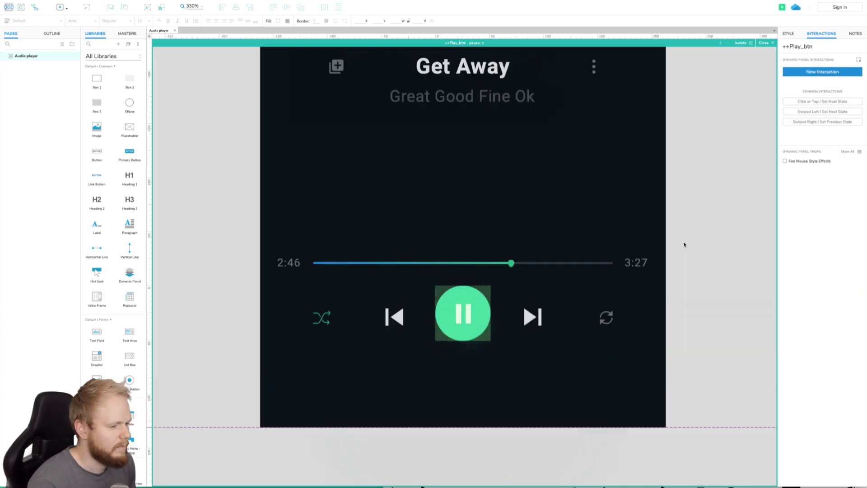
{"action": "scroll", "coordinate": [685, 244], "scroll_direction": "up", "scroll_amount": 3}
{"action": "scroll", "coordinate": [685, 245], "scroll_direction": "down", "scroll_amount": 3}
{"action": "scroll", "coordinate": [685, 244], "scroll_direction": "up", "scroll_amount": 1}
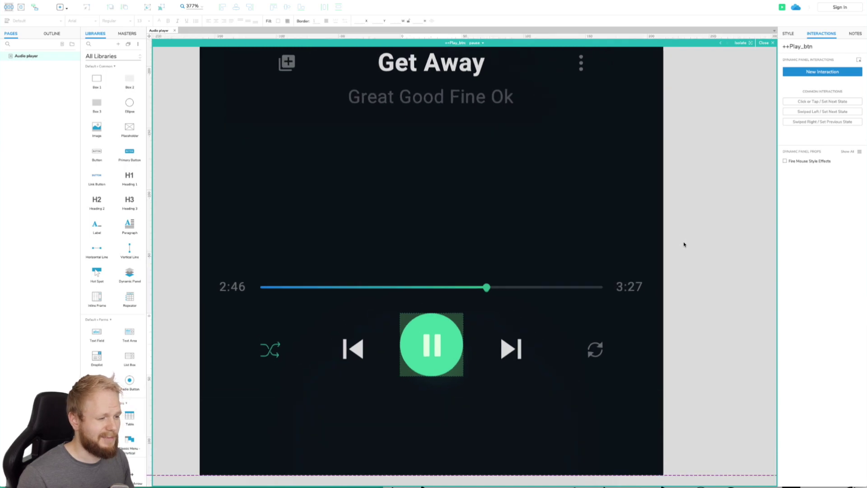
{"action": "scroll", "coordinate": [685, 244], "scroll_direction": "down", "scroll_amount": 3}
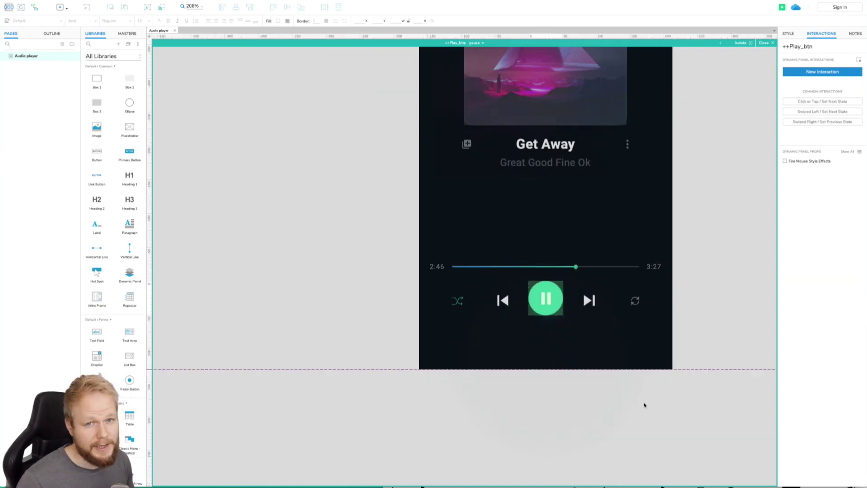
{"action": "scroll", "coordinate": [645, 405], "scroll_direction": "up", "scroll_amount": 3}
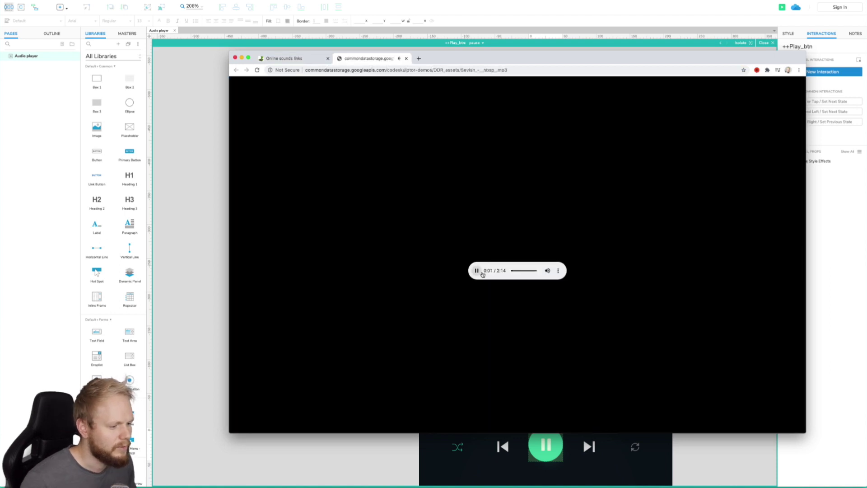
Pause the mp3 in its Chrome tab, copy its web address, and drag out the downloaded file.
{"action": "left_click", "coordinate": [482, 273]}
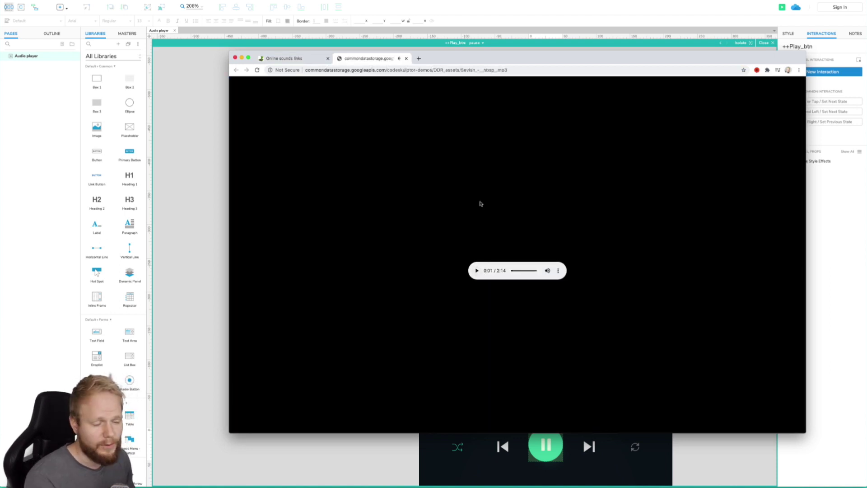
{"action": "left_click", "coordinate": [302, 70]}
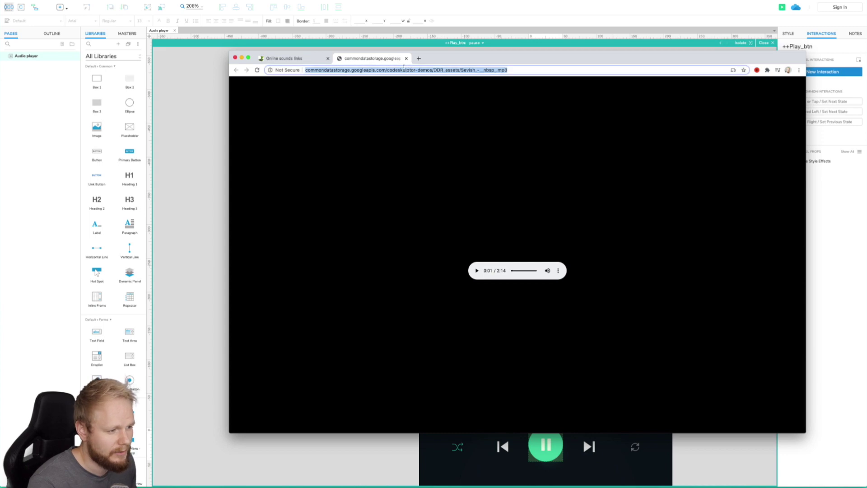
{"action": "left_click", "coordinate": [514, 71]}
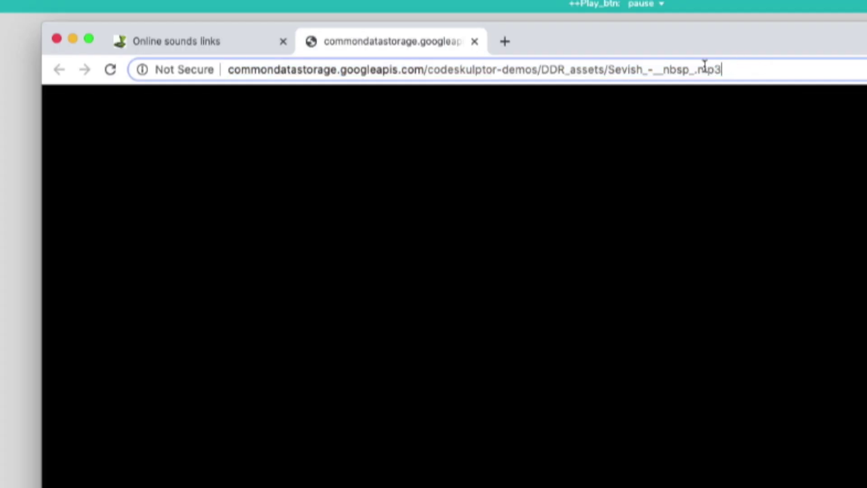
{"action": "key", "text": "super+a"}
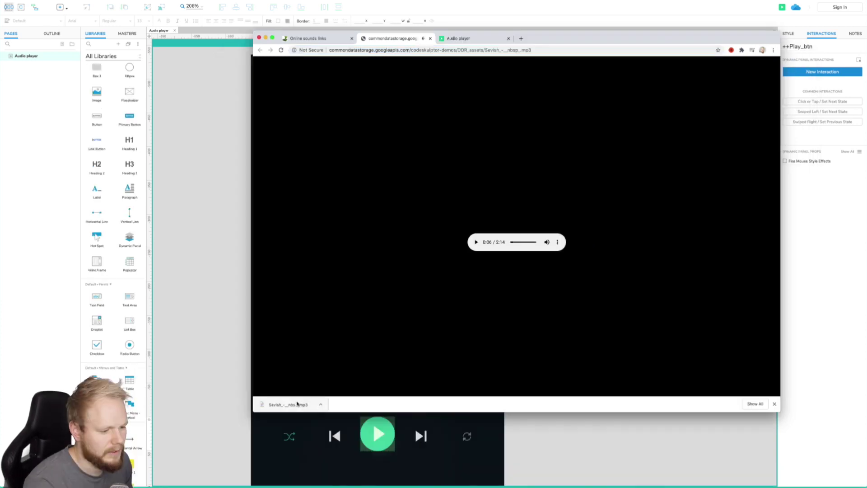
{"action": "left_click_drag", "start_coordinate": [292, 407], "coordinate": [299, 459]}
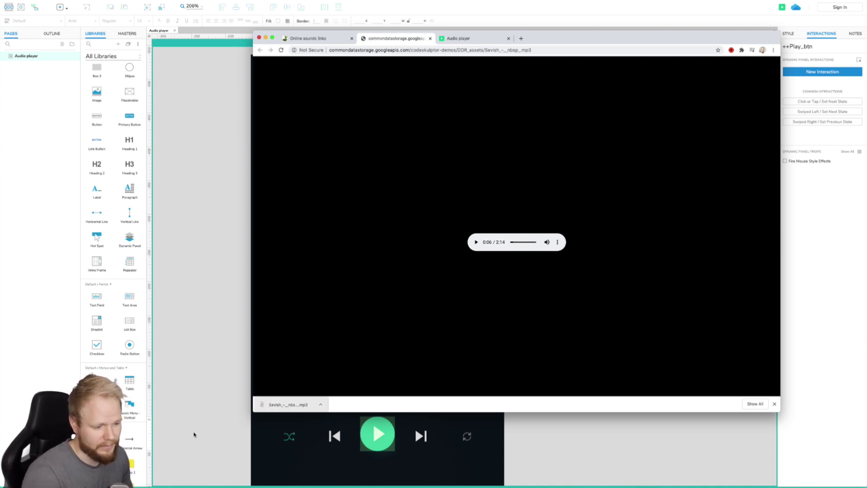
{"action": "left_click", "coordinate": [159, 357]}
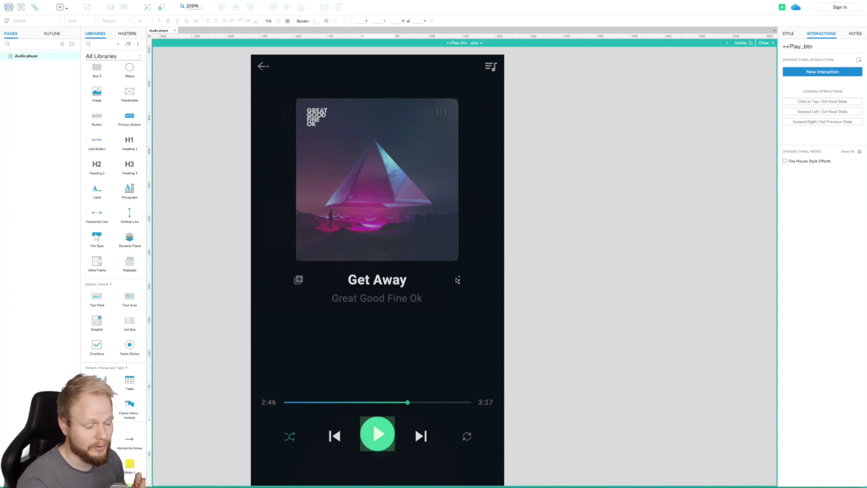
{"action": "left_click", "coordinate": [367, 441]}
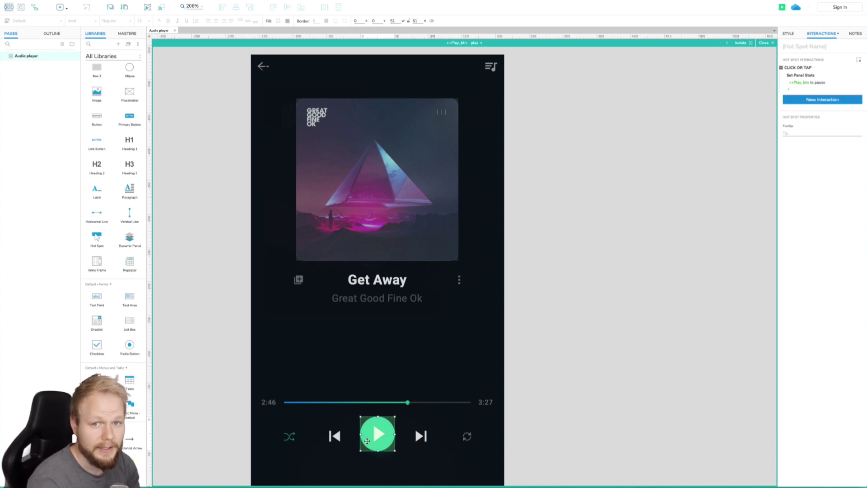
{"action": "left_click", "coordinate": [536, 317]}
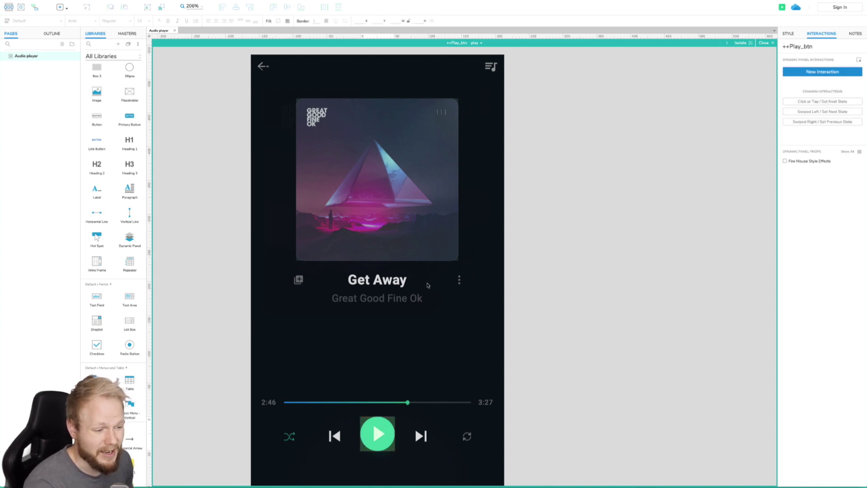
{"action": "scroll", "coordinate": [120, 249], "scroll_direction": "up", "scroll_amount": 2}
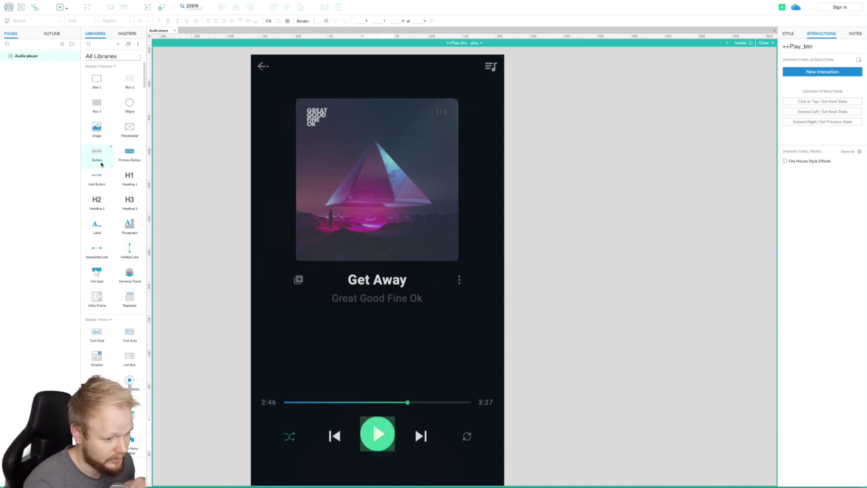
Add a 228 x 93 dynamic panel named ++Player between the song title and progress bar.
{"action": "left_click", "coordinate": [401, 147]}
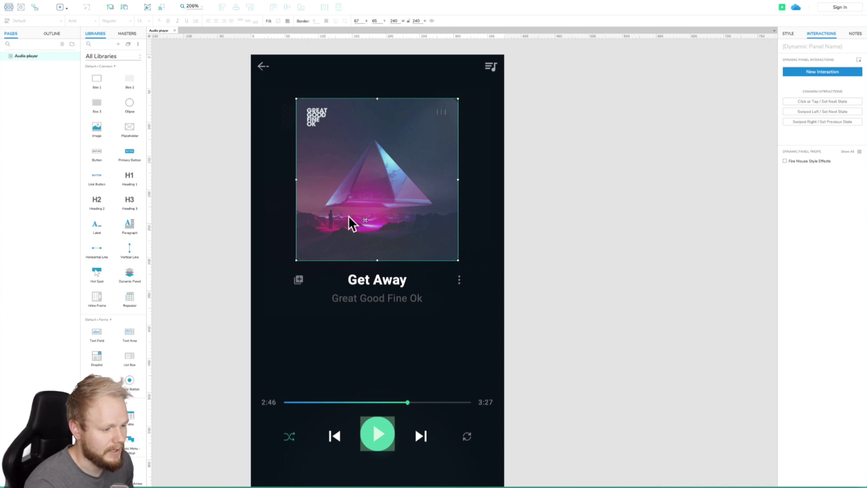
{"action": "left_click_drag", "start_coordinate": [129, 272], "coordinate": [306, 318]}
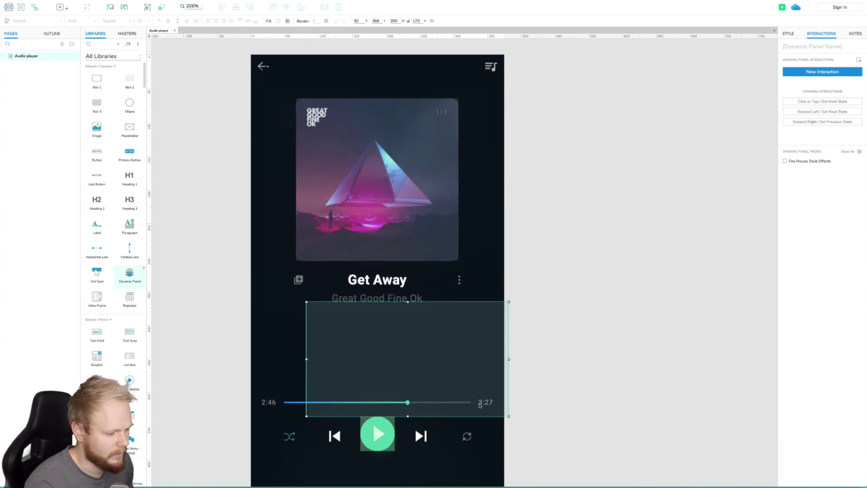
{"action": "left_click_drag", "start_coordinate": [508, 416], "coordinate": [424, 356]}
{"action": "left_click", "coordinate": [808, 48]}
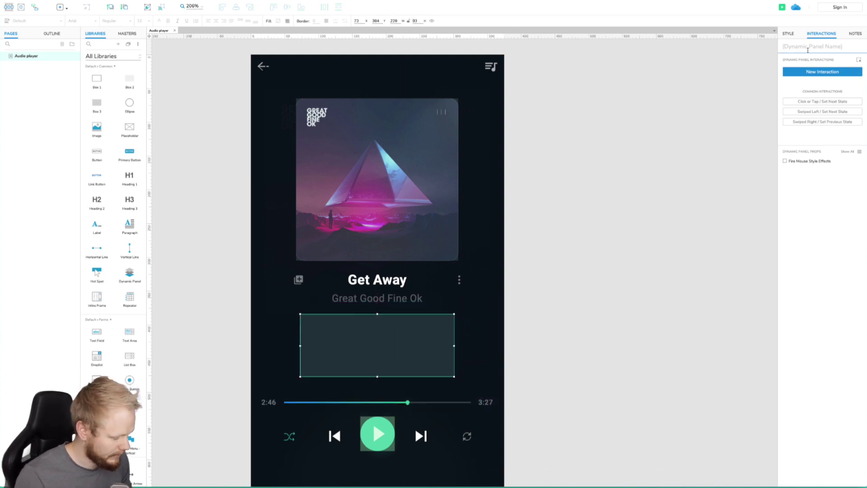
{"action": "type", "text": "++Player"}
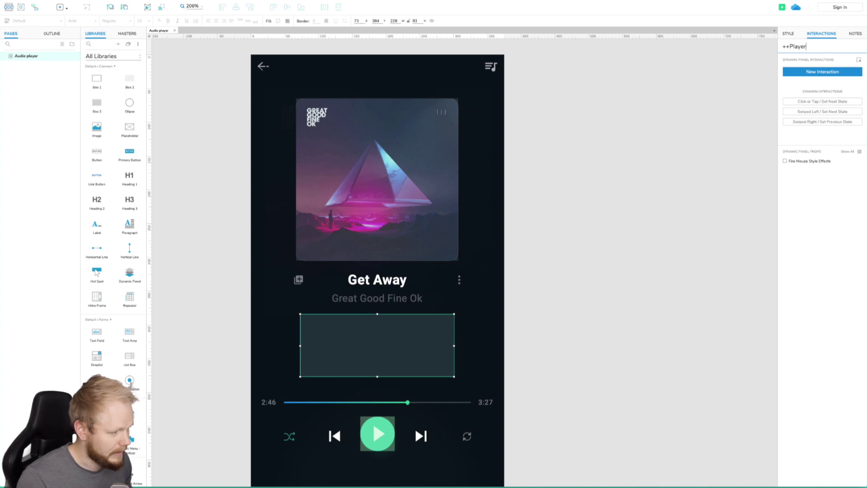
{"action": "left_click", "coordinate": [648, 180]}
{"action": "left_click", "coordinate": [379, 351]}
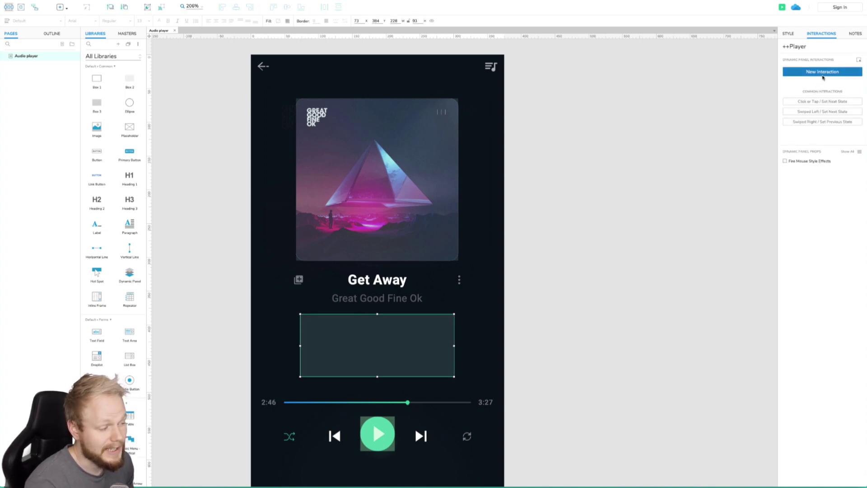
{"action": "left_click", "coordinate": [823, 74]}
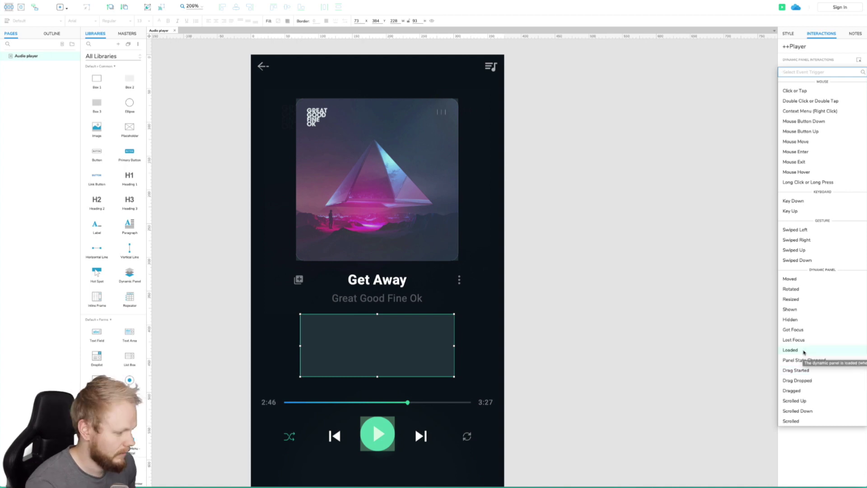
{"action": "left_click", "coordinate": [803, 350]}
{"action": "key", "text": "Escape"}
{"action": "left_click", "coordinate": [807, 80]}
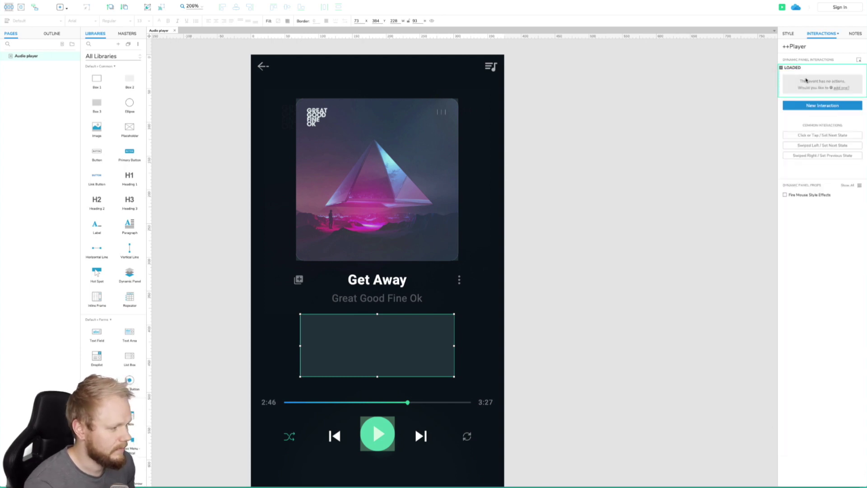
{"action": "left_click", "coordinate": [792, 95]}
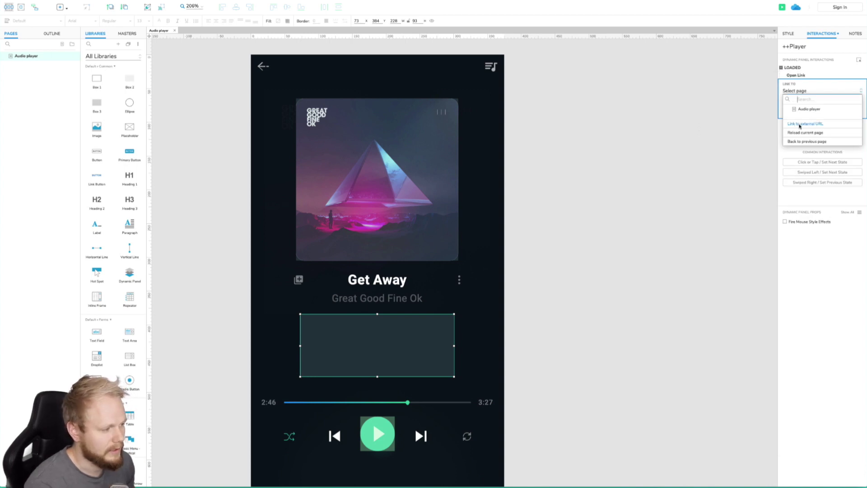
{"action": "left_click", "coordinate": [799, 125]}
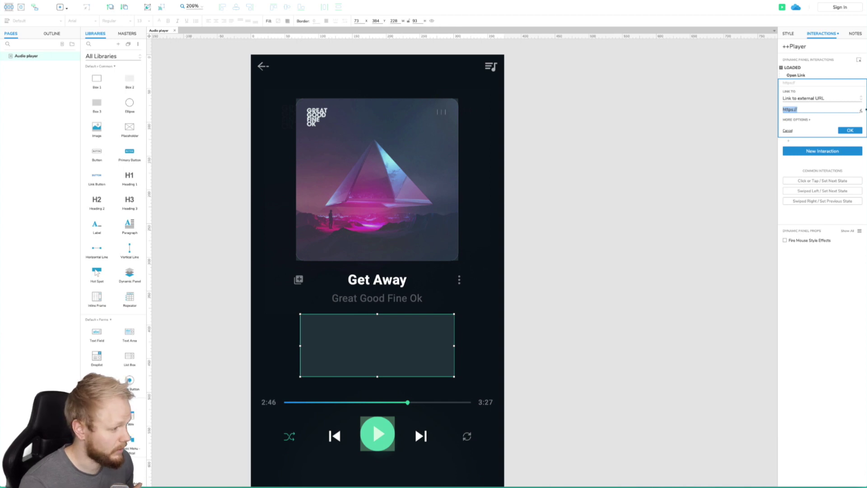
{"action": "key", "text": "BackSpace"}
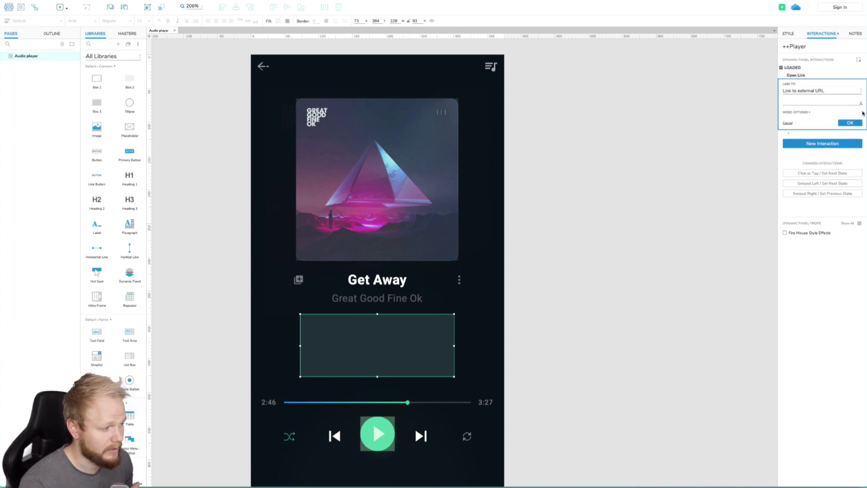
{"action": "left_click", "coordinate": [861, 105]}
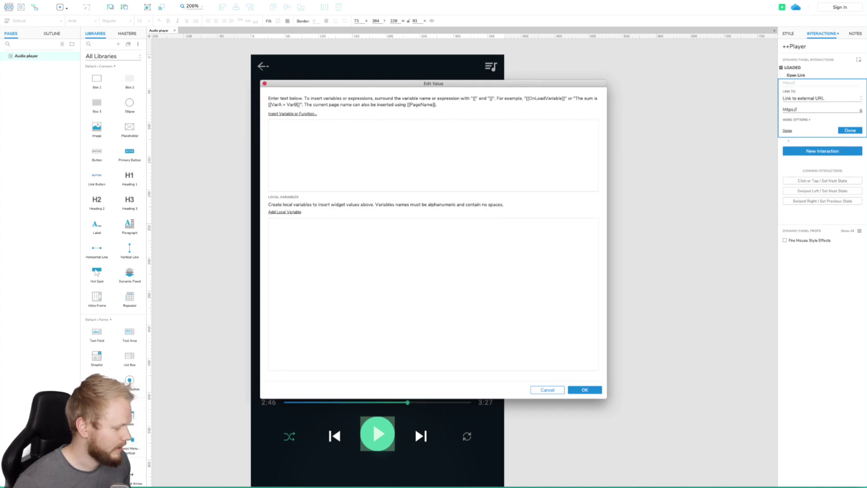
Add the closing quote after 'Audio URL in Notes and paste the javascript:void audio-append snippet into Edit Value.
{"action": "left_click_drag", "start_coordinate": [711, 223], "coordinate": [722, 189]}
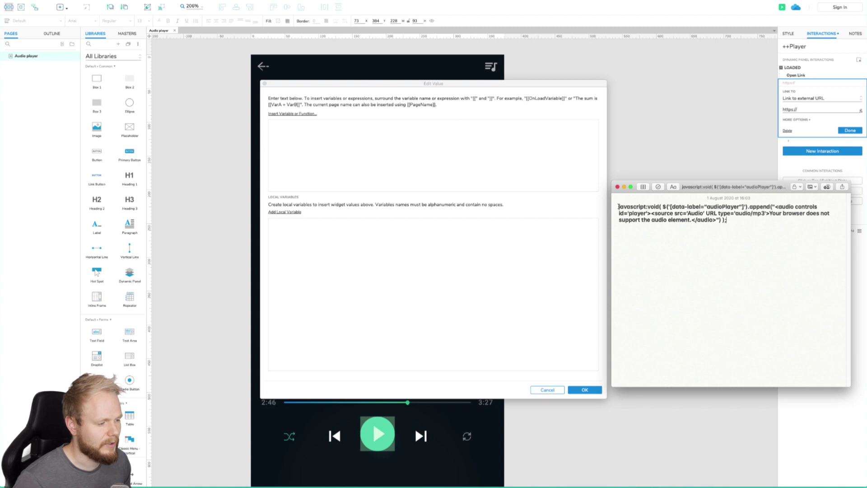
{"action": "left_click_drag", "start_coordinate": [619, 206], "coordinate": [743, 205]}
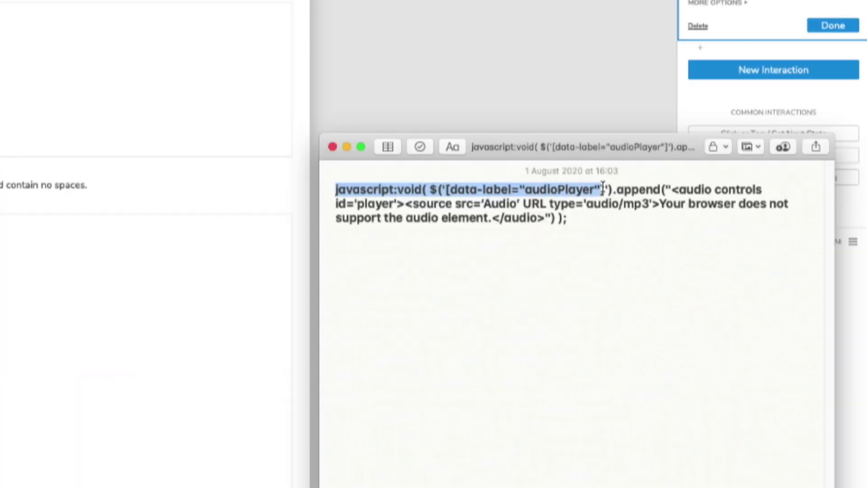
{"action": "left_click_drag", "start_coordinate": [603, 186], "coordinate": [555, 202]}
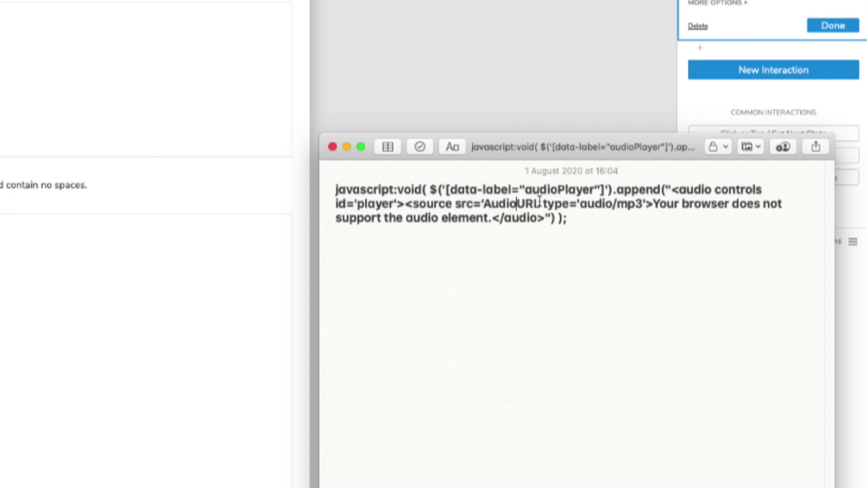
{"action": "left_click", "coordinate": [542, 201]}
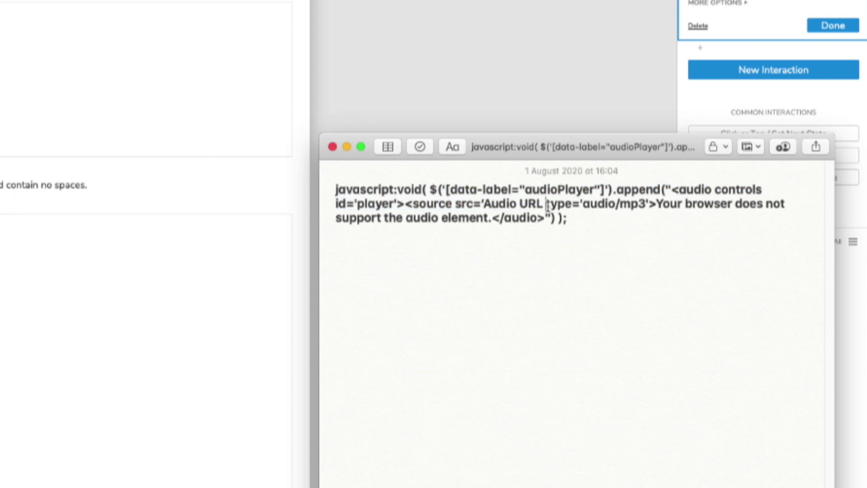
{"action": "type", "text": "'"}
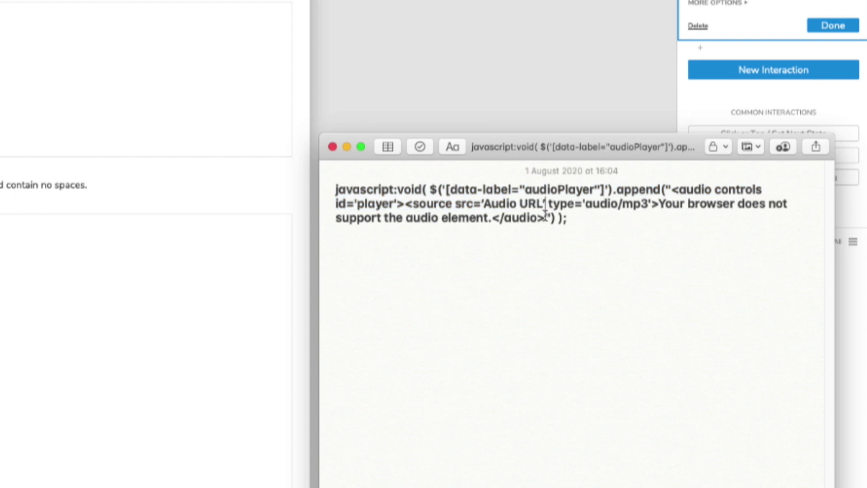
{"action": "left_click_drag", "start_coordinate": [484, 202], "coordinate": [542, 202]}
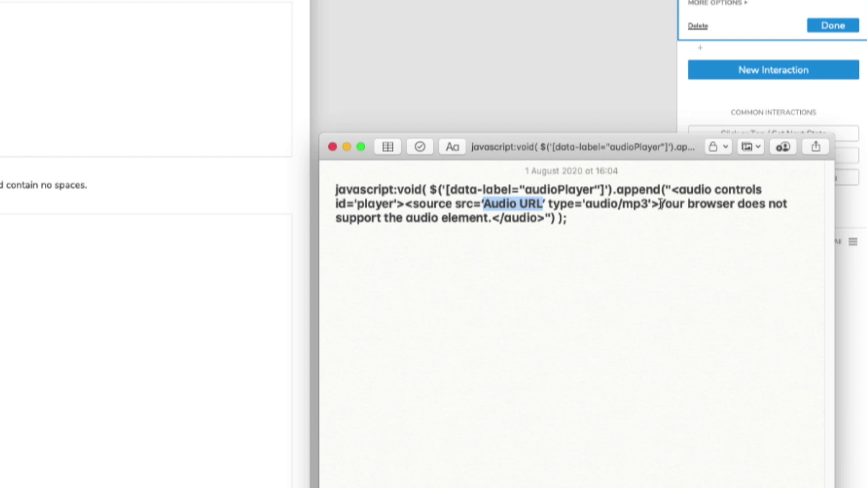
{"action": "left_click_drag", "start_coordinate": [658, 203], "coordinate": [602, 216]}
{"action": "left_click_drag", "start_coordinate": [658, 204], "coordinate": [319, 181]}
{"action": "key", "text": "super+c"}
{"action": "left_click", "coordinate": [584, 220]}
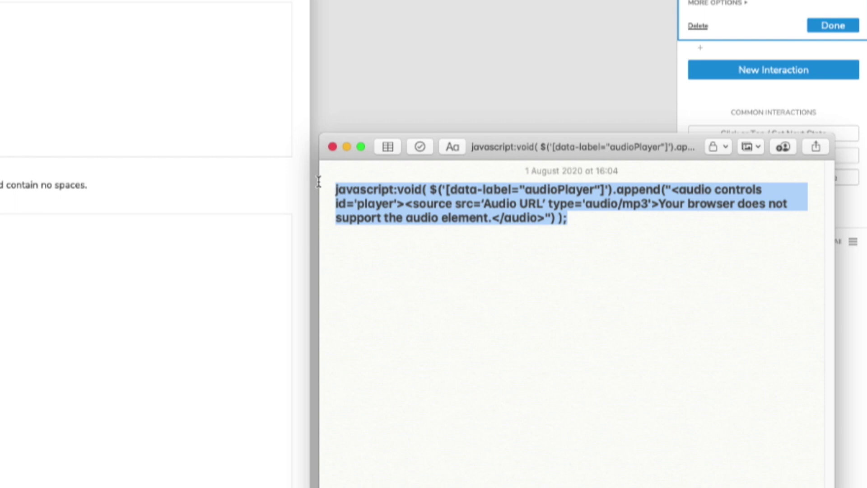
{"action": "key", "text": "super+v"}
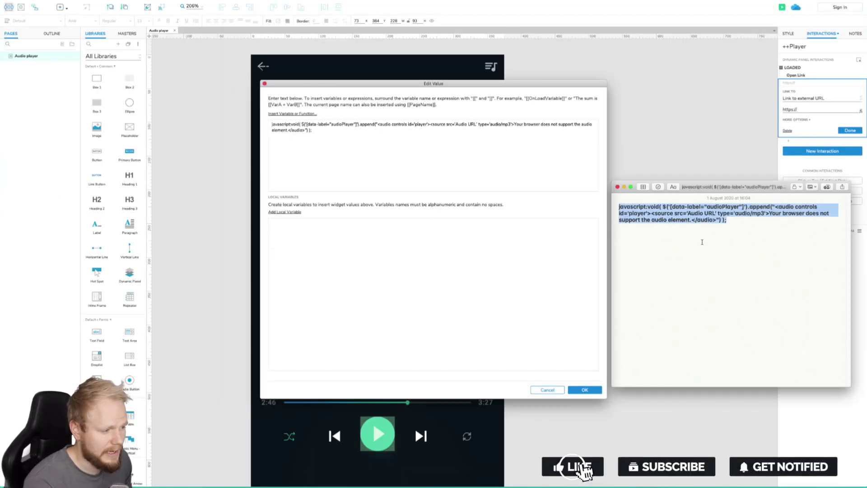
Replace 'Audio URL' in the snippet with the commondatastorage mp3 address from Chrome and confirm.
{"action": "left_click", "coordinate": [703, 242]}
{"action": "left_click", "coordinate": [740, 218]}
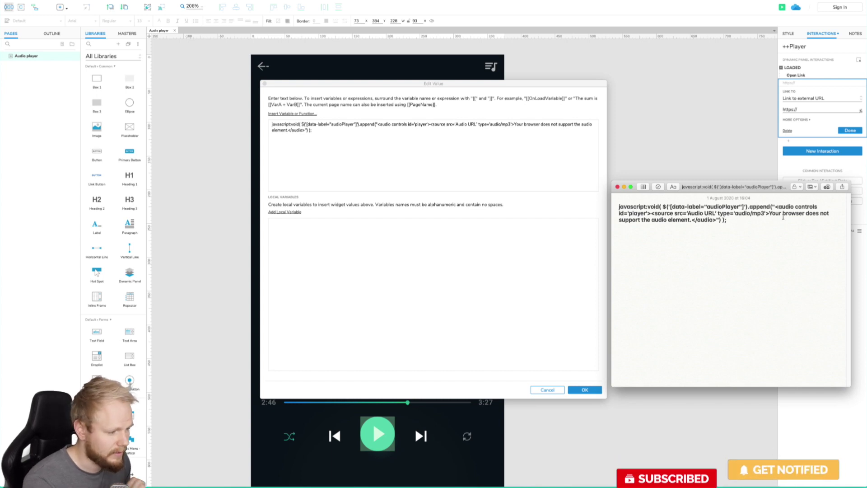
{"action": "left_click", "coordinate": [427, 127]}
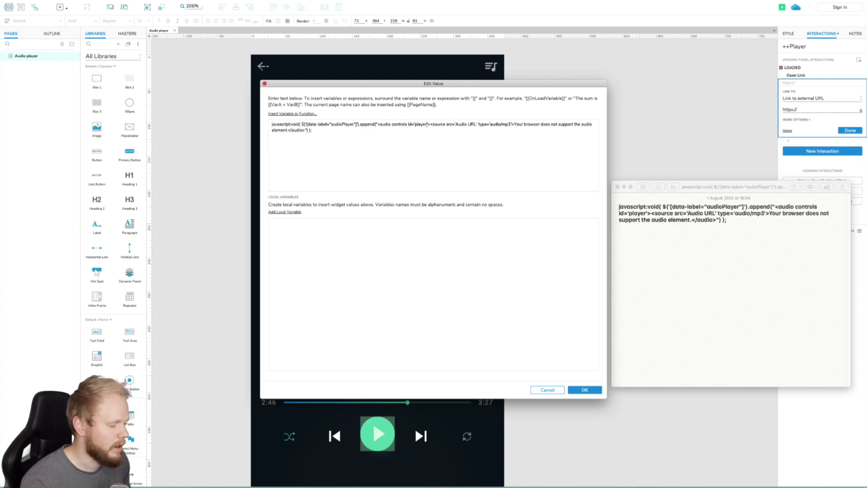
{"action": "key", "text": "super+Tab"}
{"action": "left_click", "coordinate": [443, 50]}
{"action": "key", "text": "super+c"}
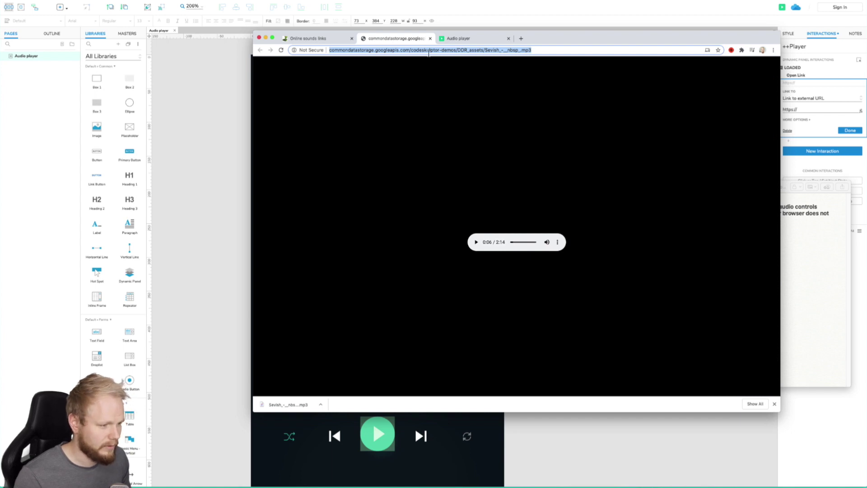
{"action": "key", "text": "super+Tab"}
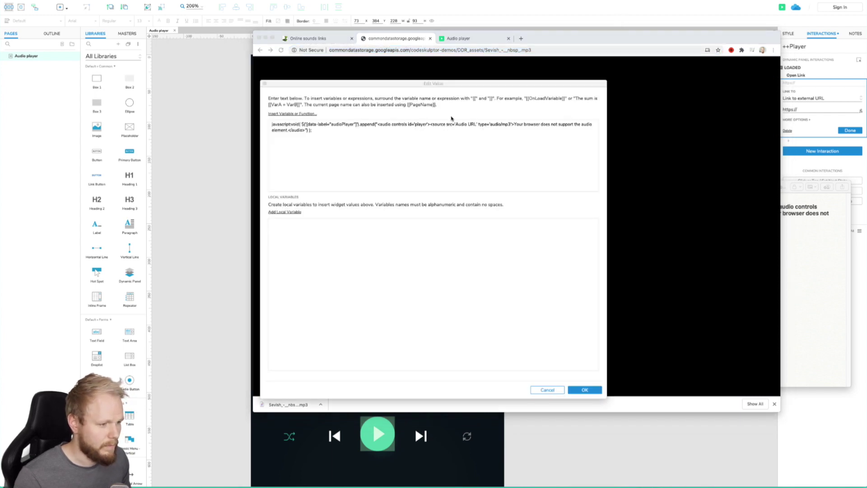
{"action": "left_click_drag", "start_coordinate": [456, 124], "coordinate": [475, 124]}
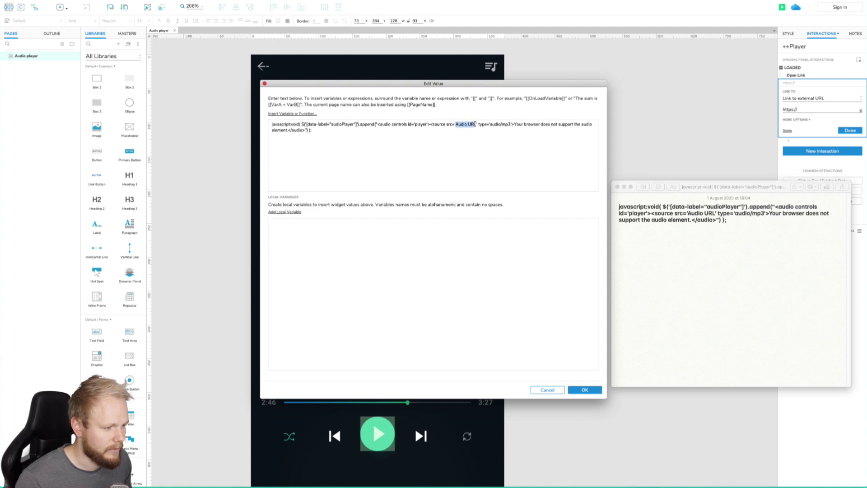
{"action": "key", "text": "super+v"}
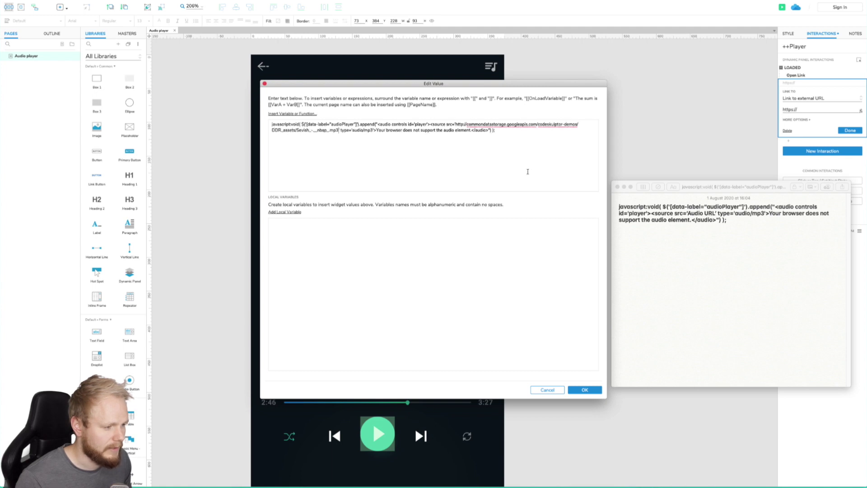
{"action": "left_click", "coordinate": [585, 389]}
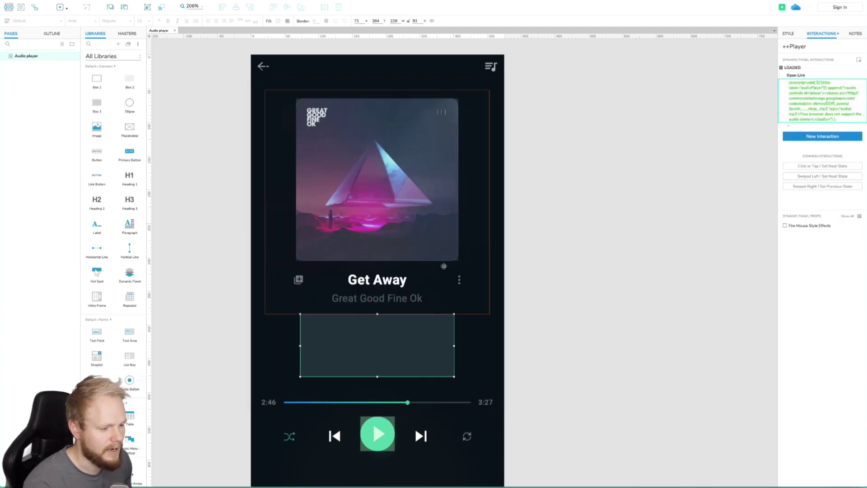
Commit the ++Player load-link action and select the play button on the canvas.
{"action": "left_click", "coordinate": [561, 364]}
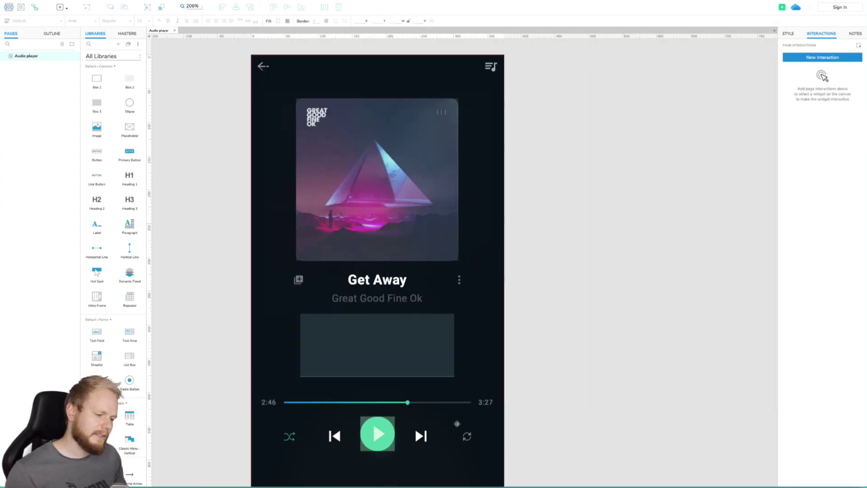
{"action": "left_click", "coordinate": [389, 427]}
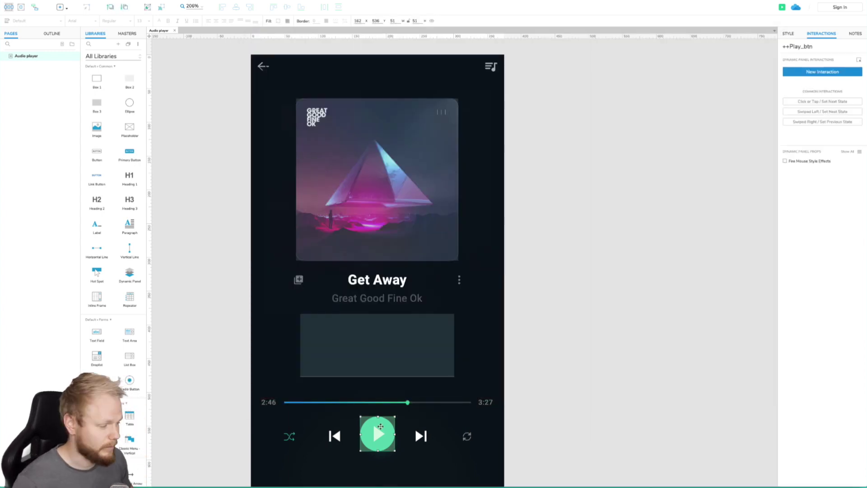
{"action": "scroll", "coordinate": [381, 427], "scroll_direction": "right", "scroll_amount": 1}
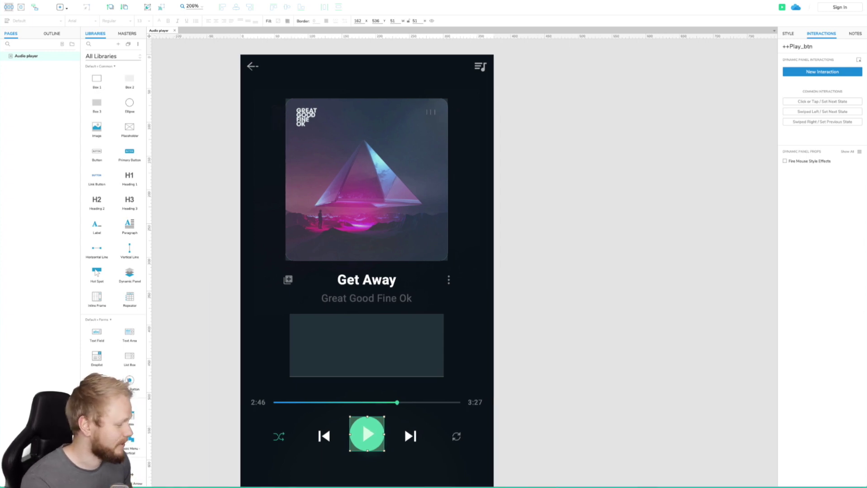
In the notes, select the $("#player")[0].play() JavaScript line.
{"action": "key", "text": "super+Tab"}
{"action": "left_click_drag", "start_coordinate": [650, 180], "coordinate": [534, 177]}
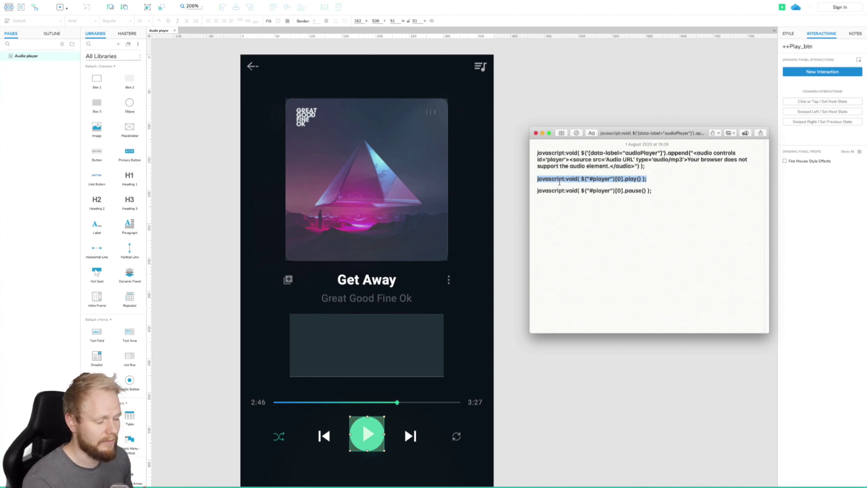
{"action": "left_click", "coordinate": [572, 178]}
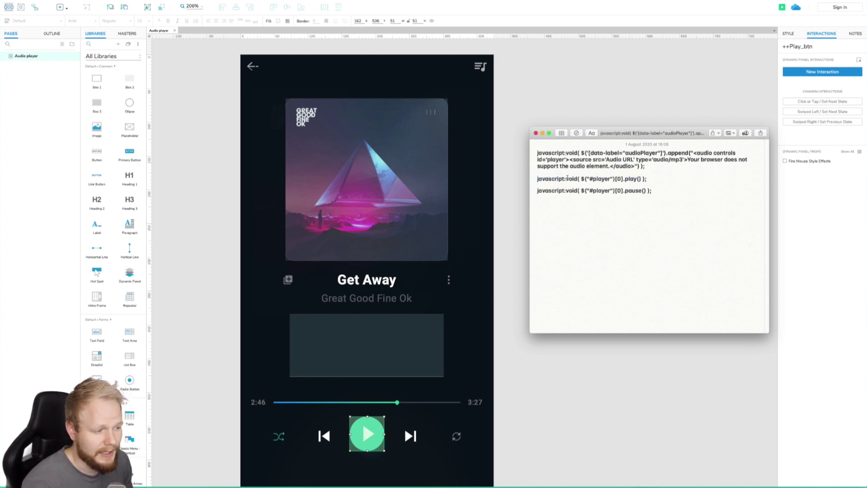
{"action": "left_click_drag", "start_coordinate": [582, 179], "coordinate": [614, 180]}
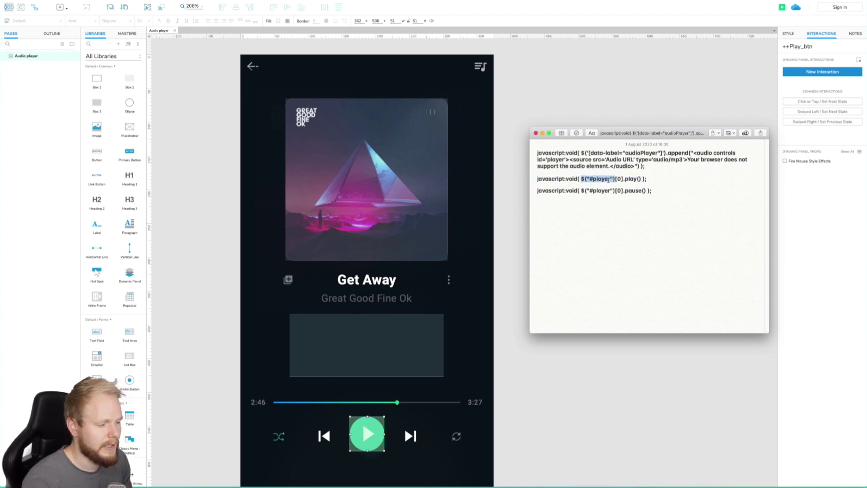
{"action": "left_click", "coordinate": [592, 179]}
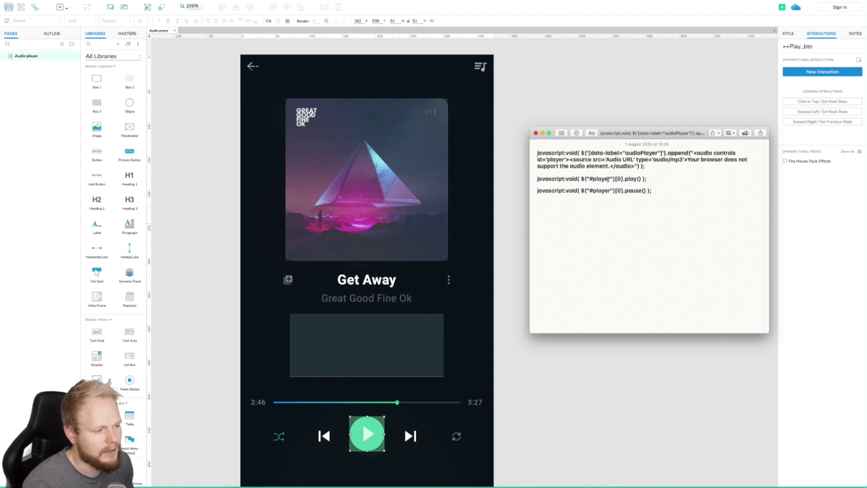
{"action": "left_click_drag", "start_coordinate": [537, 159], "coordinate": [566, 159]}
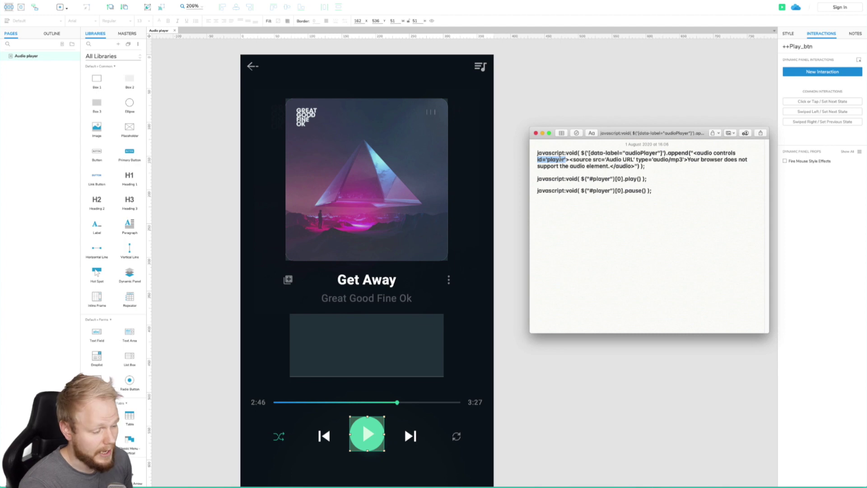
{"action": "left_click", "coordinate": [618, 179]}
{"action": "left_click_drag", "start_coordinate": [616, 179], "coordinate": [533, 177]}
{"action": "key", "text": "ctrl+c"}
{"action": "left_click", "coordinate": [651, 190]}
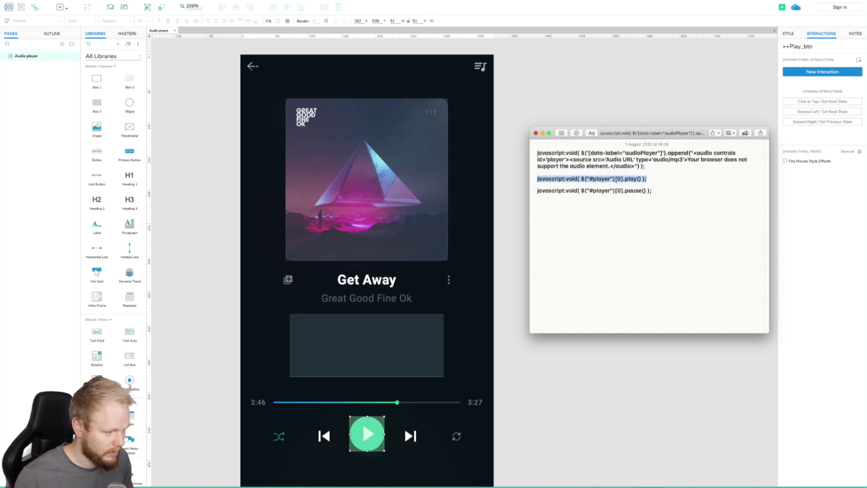
Add an Open Link action to Play_btn's hot spot using javascript:void $("#player")[0].play();.
{"action": "left_click", "coordinate": [360, 428]}
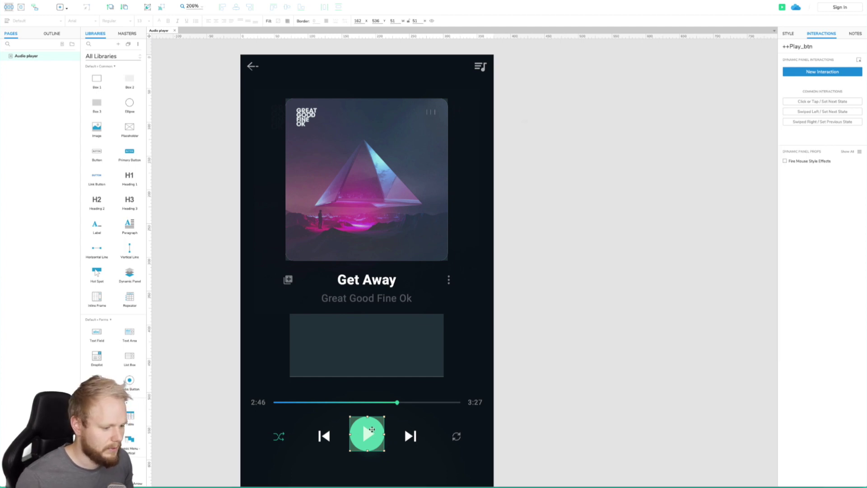
{"action": "double_click", "coordinate": [371, 429]}
{"action": "left_click", "coordinate": [371, 428]}
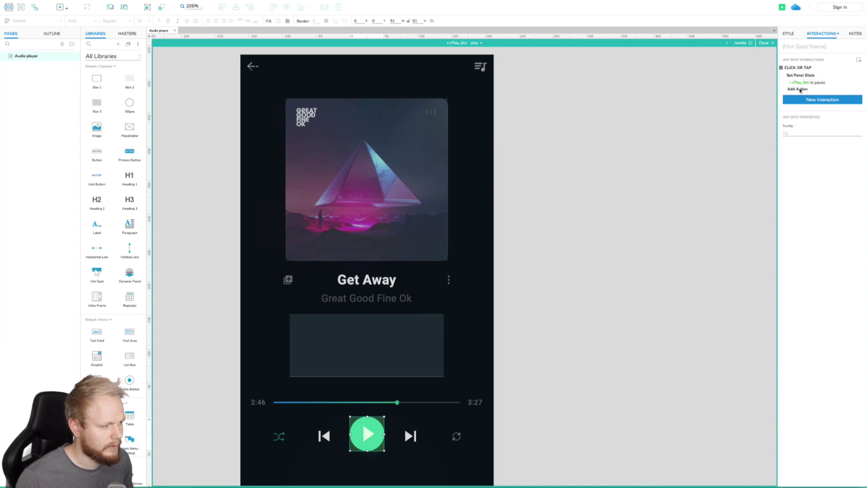
{"action": "left_click", "coordinate": [801, 91]}
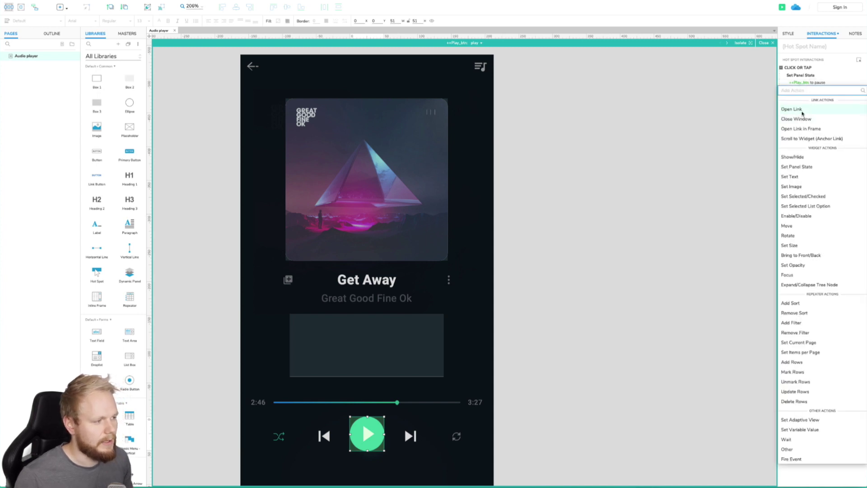
{"action": "left_click", "coordinate": [799, 110]}
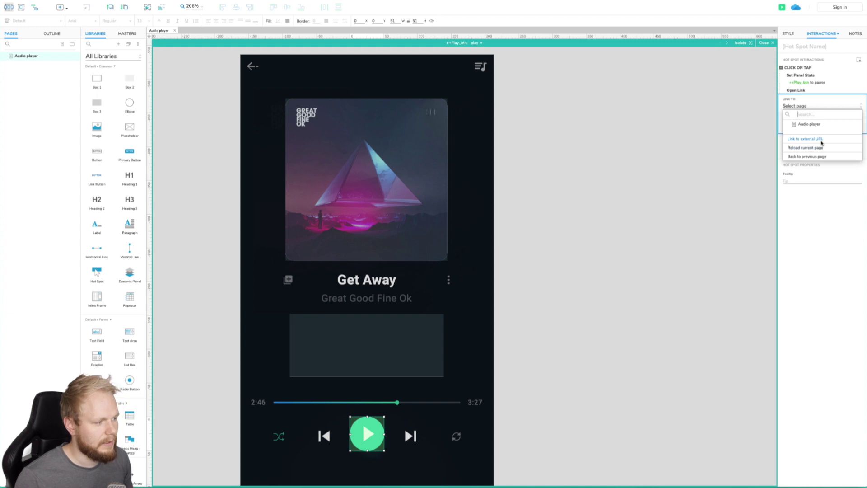
{"action": "left_click", "coordinate": [818, 138]}
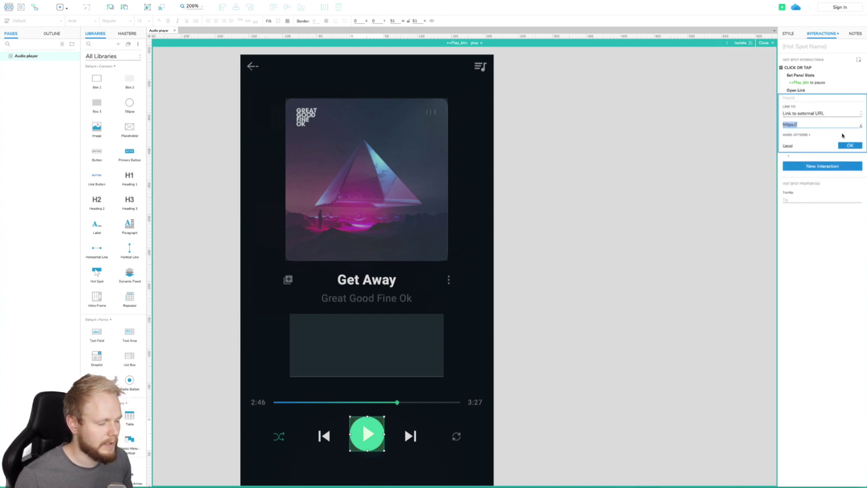
{"action": "key", "text": "ctrl+v"}
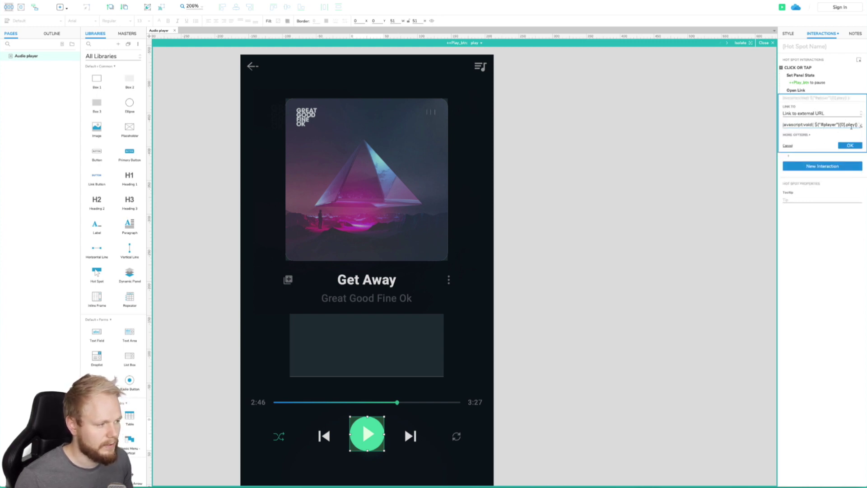
{"action": "left_click", "coordinate": [857, 146]}
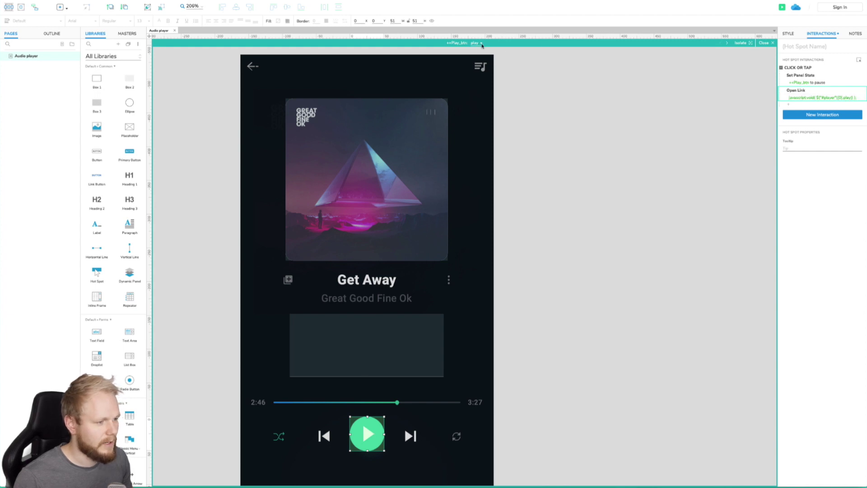
{"action": "left_click", "coordinate": [478, 42]}
On Play_btn's pause state, paste the player script as the link and change play to pause.
{"action": "left_click", "coordinate": [488, 59]}
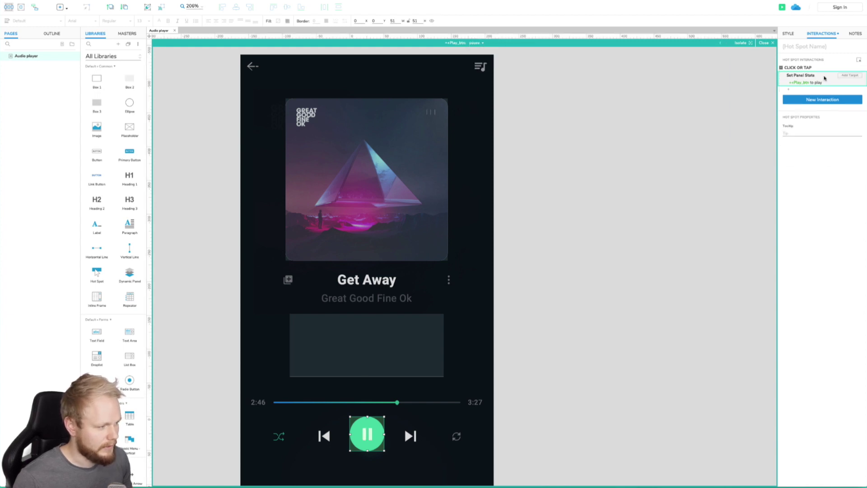
{"action": "key", "text": "ctrl+v"}
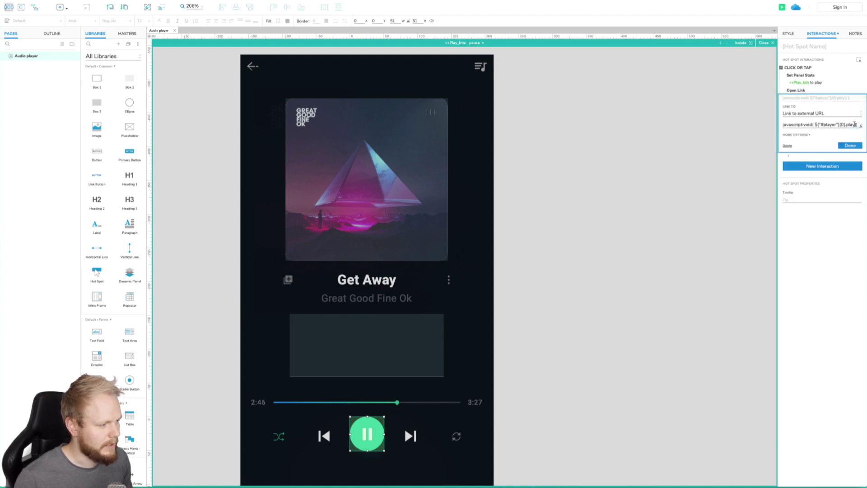
{"action": "double_click", "coordinate": [851, 125]}
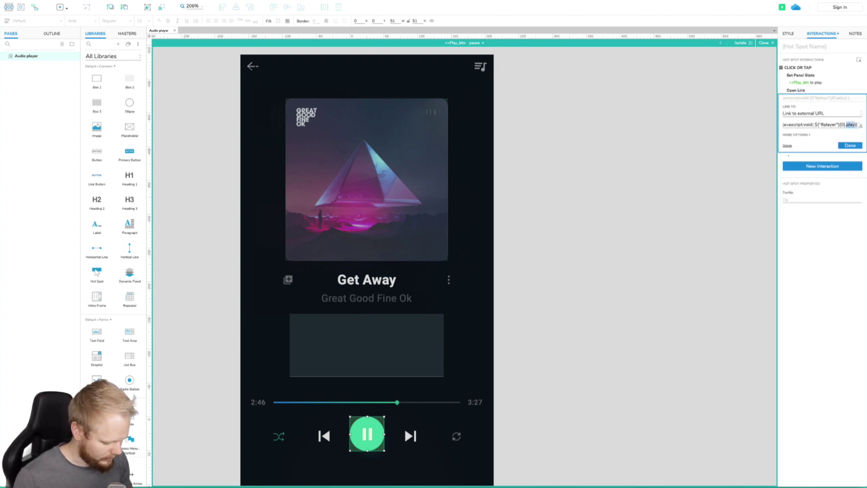
{"action": "type", "text": "pause"}
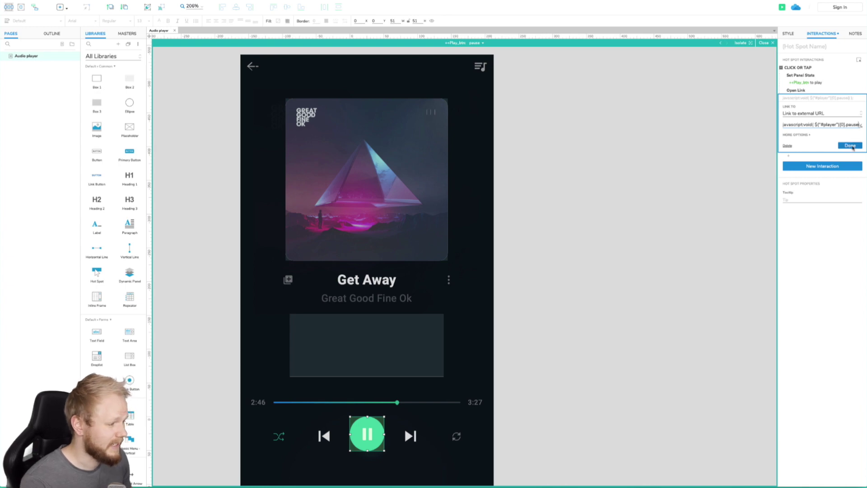
Bring up the script snippets note and select all its text.
{"action": "key", "text": "super+Tab"}
{"action": "left_click", "coordinate": [473, 271]}
{"action": "left_click_drag", "start_coordinate": [439, 200], "coordinate": [216, 122]}
Put the caret on the pause() line in the note, then open and close a browser preview.
{"action": "left_click", "coordinate": [216, 121]}
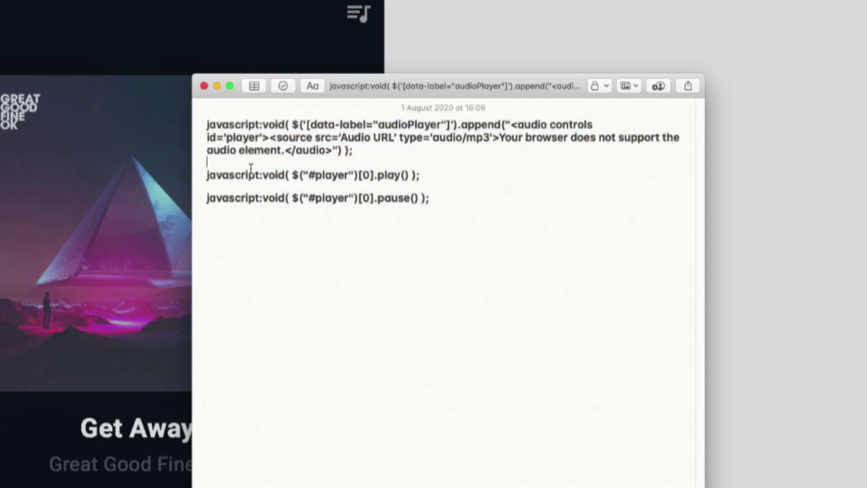
{"action": "left_click", "coordinate": [259, 197]}
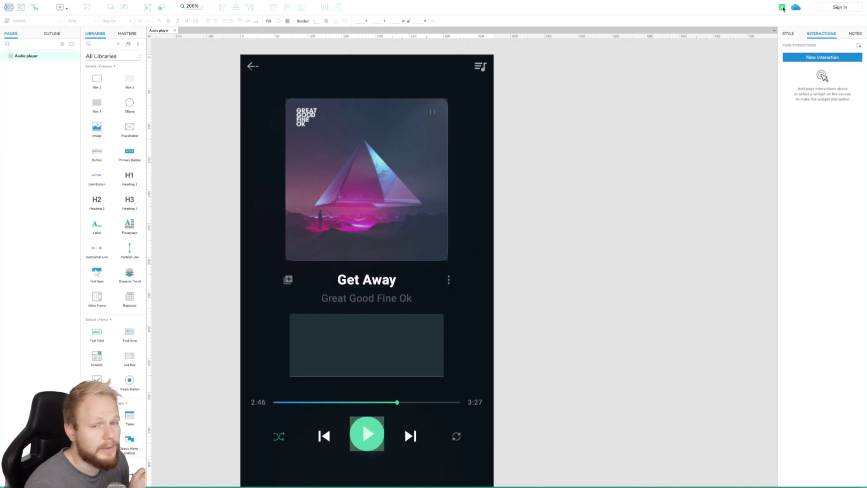
{"action": "left_click", "coordinate": [783, 8]}
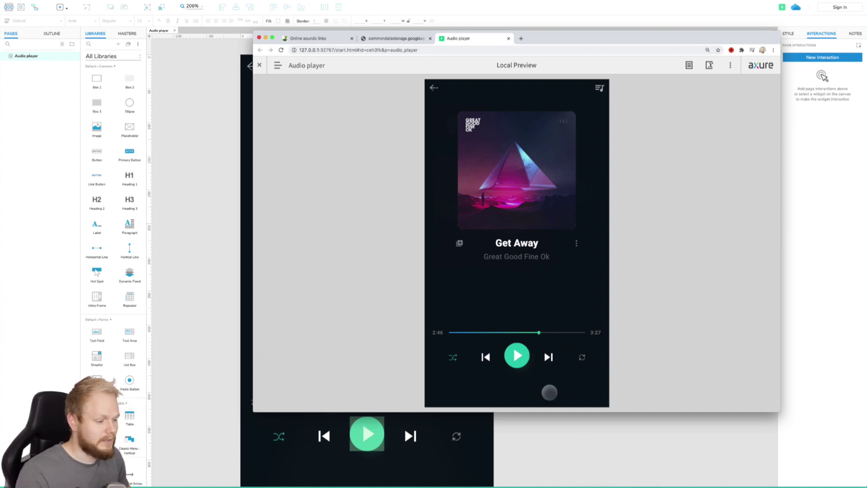
{"action": "left_click", "coordinate": [606, 452]}
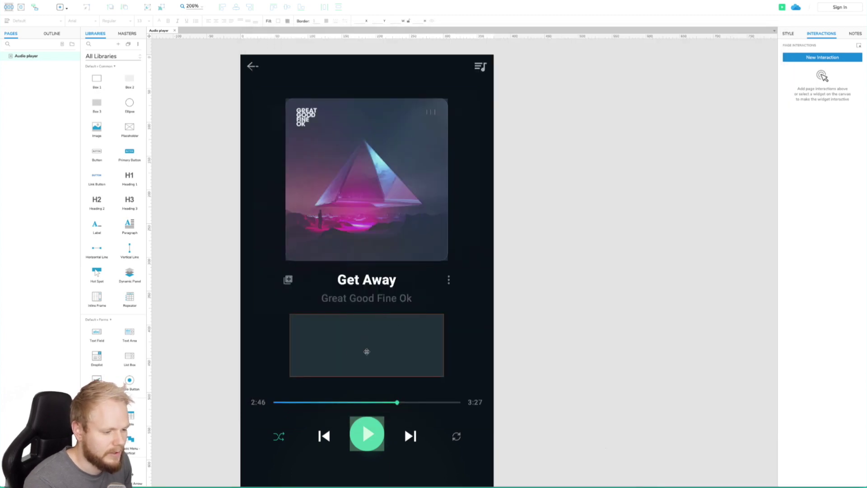
Rename the Player dynamic panel to 'audioPlayer' and preview the prototype in the browser.
{"action": "left_click", "coordinate": [368, 341]}
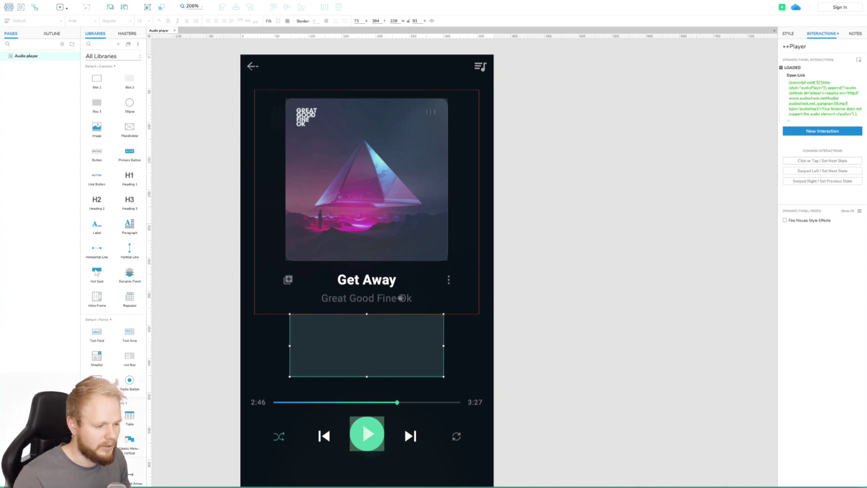
{"action": "left_click_drag", "start_coordinate": [809, 48], "coordinate": [767, 46]}
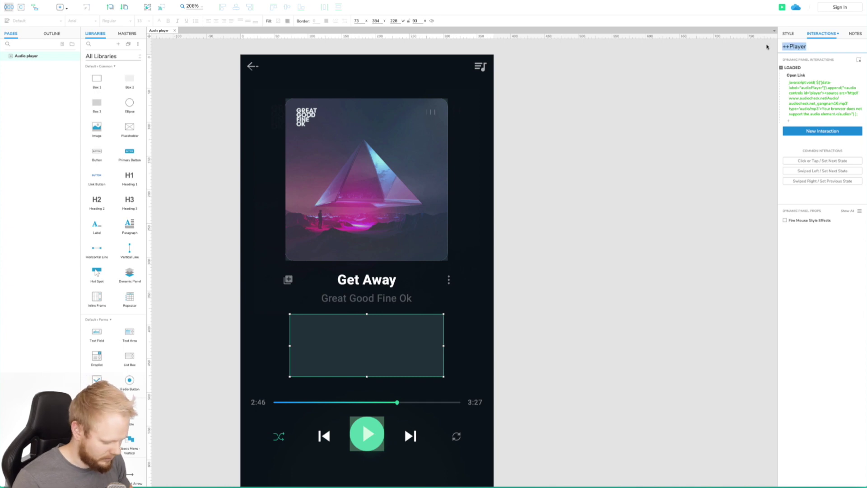
{"action": "type", "text": "audio"}
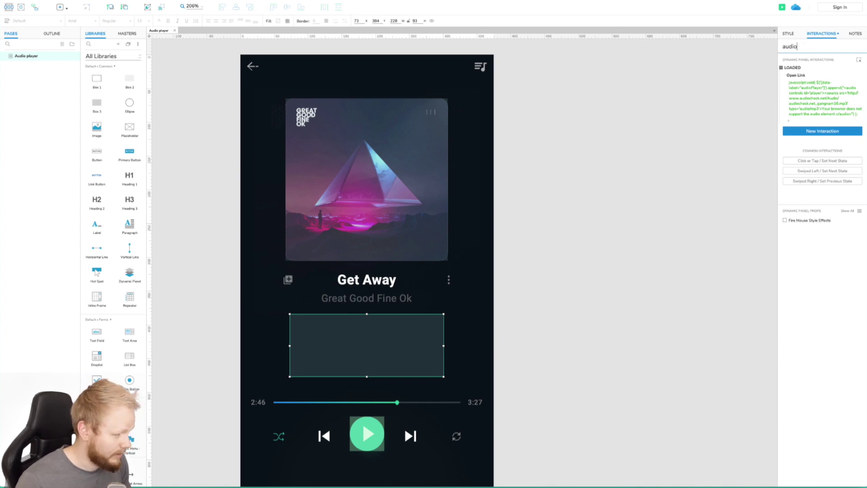
{"action": "type", "text": "Player"}
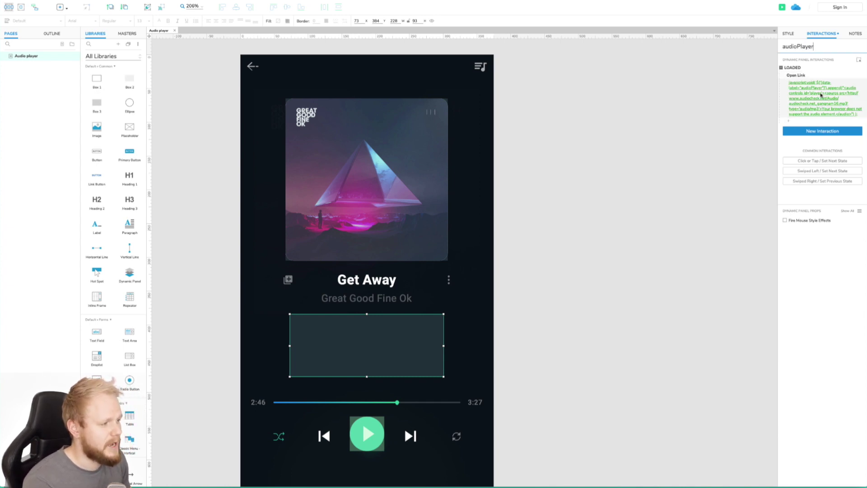
{"action": "left_click", "coordinate": [783, 7]}
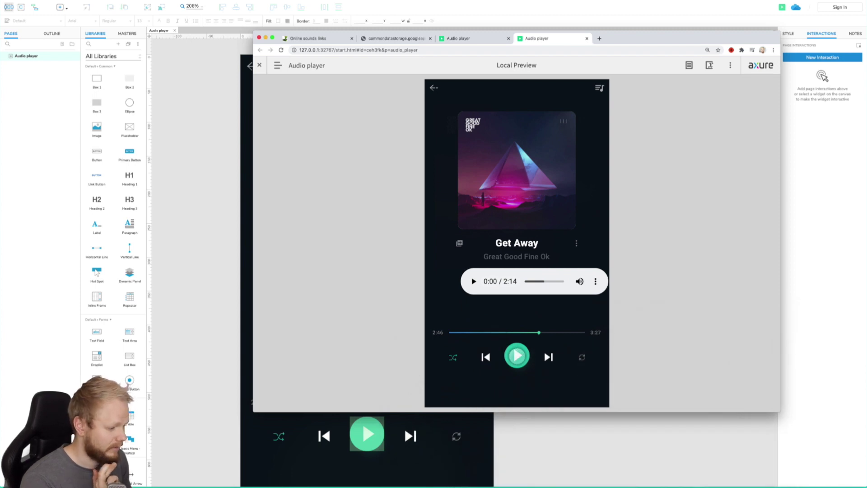
Test play and pause of the track in the browser preview.
{"action": "left_click", "coordinate": [516, 355]}
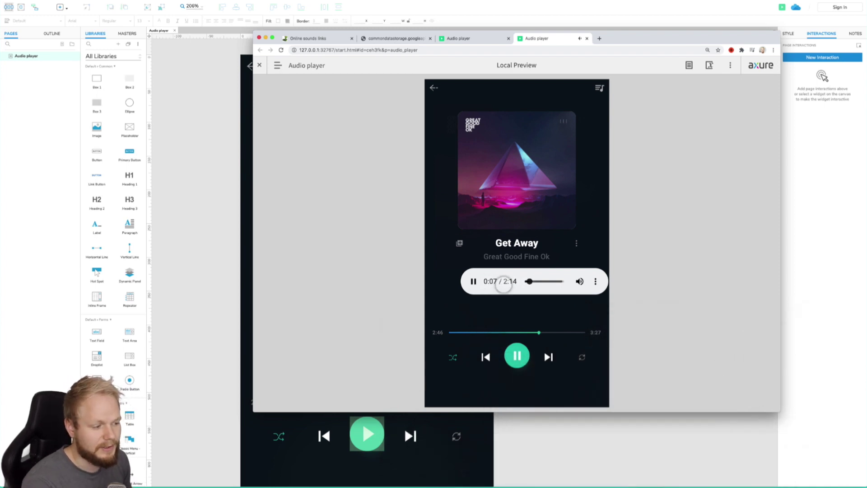
{"action": "left_click", "coordinate": [517, 355]}
{"action": "key", "text": "super+Tab"}
Move the audioPlayer panel to the right of the phone screen and retest playback in preview.
{"action": "left_click", "coordinate": [340, 343]}
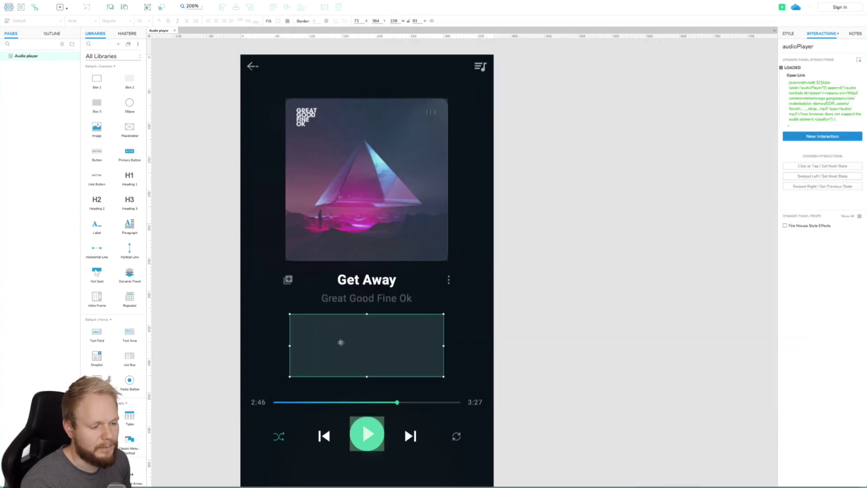
{"action": "left_click_drag", "start_coordinate": [354, 350], "coordinate": [606, 310]}
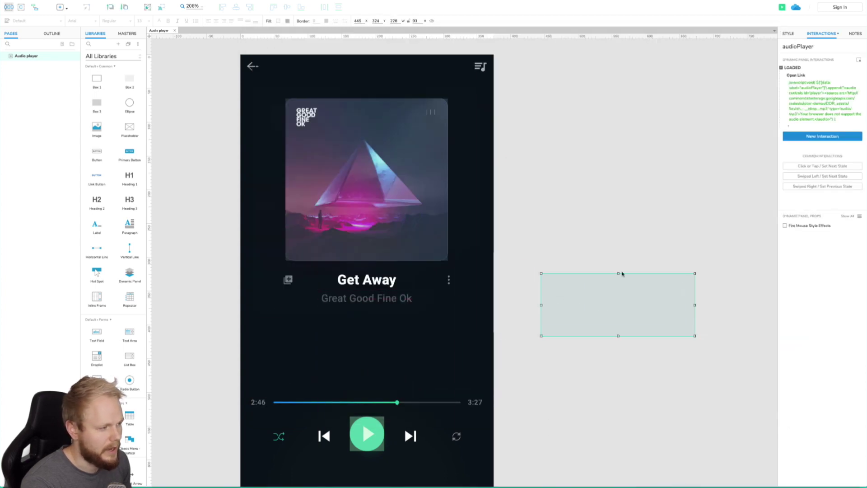
{"action": "left_click", "coordinate": [782, 7]}
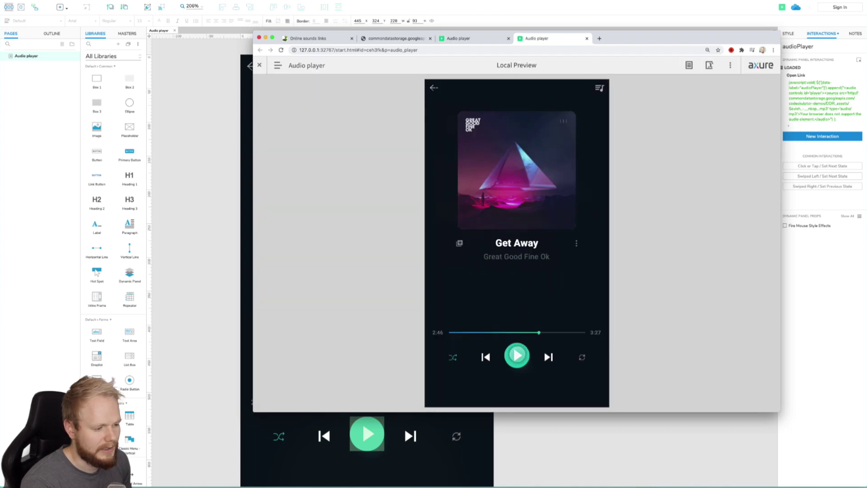
{"action": "left_click", "coordinate": [517, 355]}
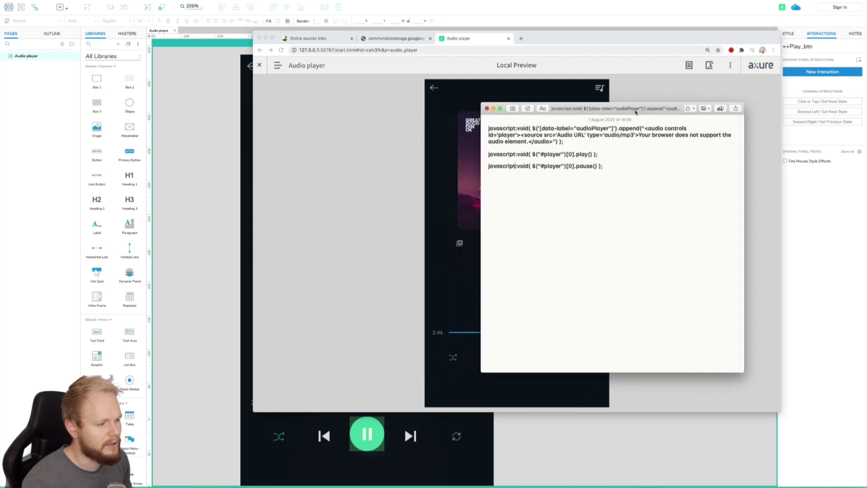
In the snippets note, highlight the three scripts, then the audioPlayer name and Audio URL placeholder.
{"action": "left_click_drag", "start_coordinate": [636, 111], "coordinate": [647, 111]}
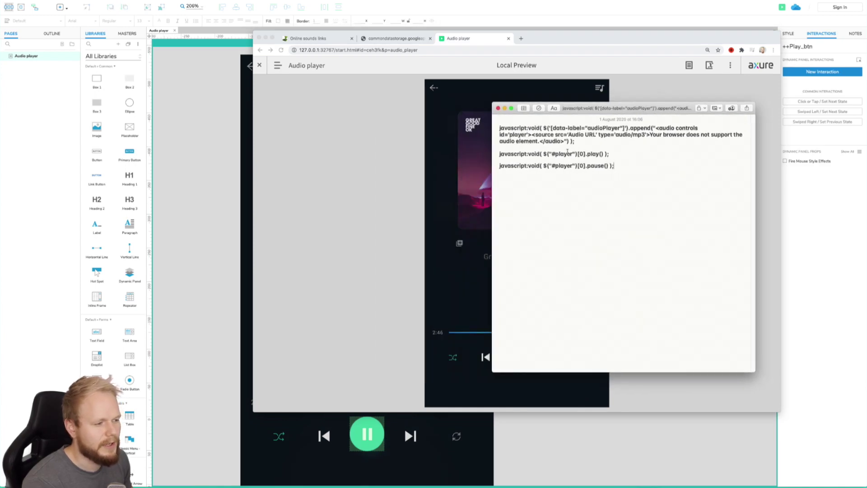
{"action": "left_click_drag", "start_coordinate": [627, 169], "coordinate": [498, 127]}
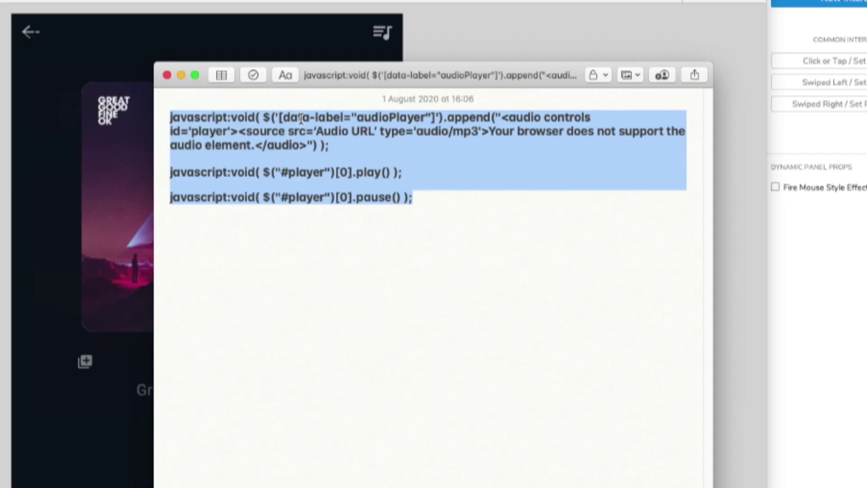
{"action": "left_click_drag", "start_coordinate": [359, 118], "coordinate": [426, 117]}
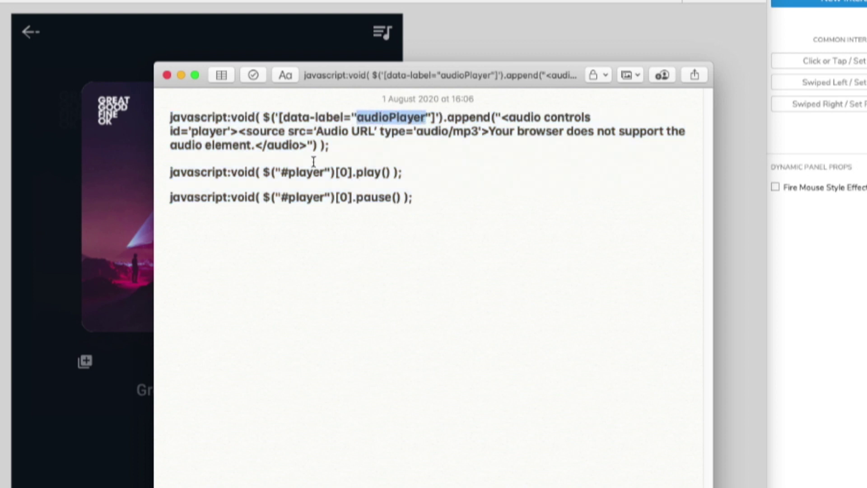
{"action": "left_click_drag", "start_coordinate": [316, 131], "coordinate": [375, 132]}
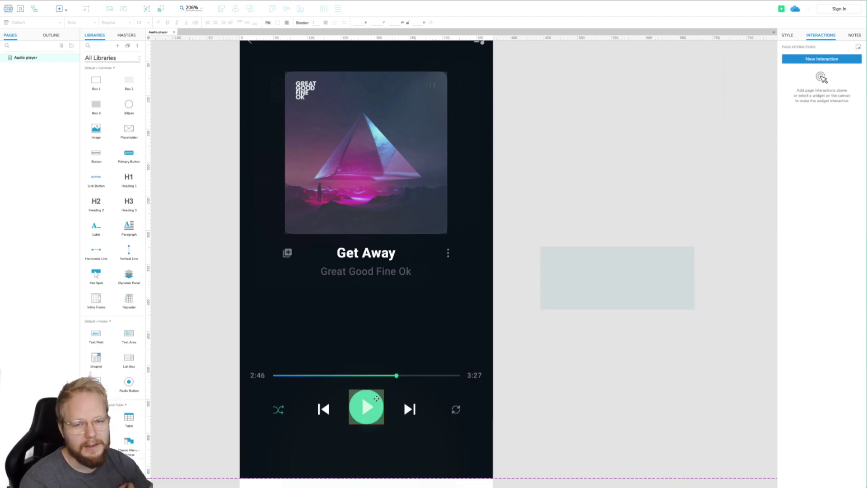
Review the play button hot spot's interactions, then finish editing the Play_btn panel.
{"action": "double_click", "coordinate": [376, 399]}
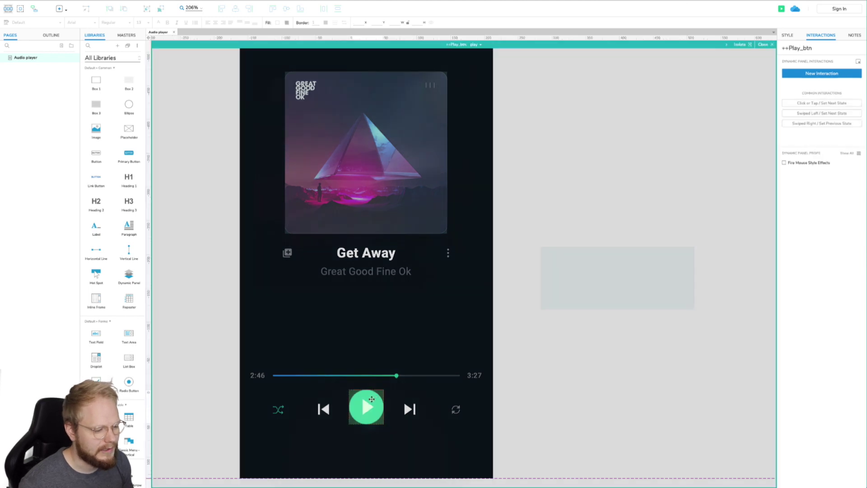
{"action": "left_click", "coordinate": [371, 399]}
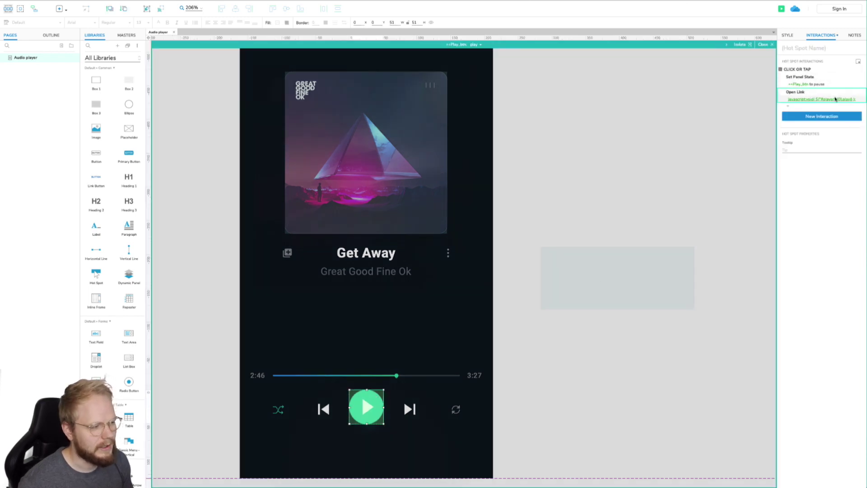
{"action": "left_click", "coordinate": [666, 97]}
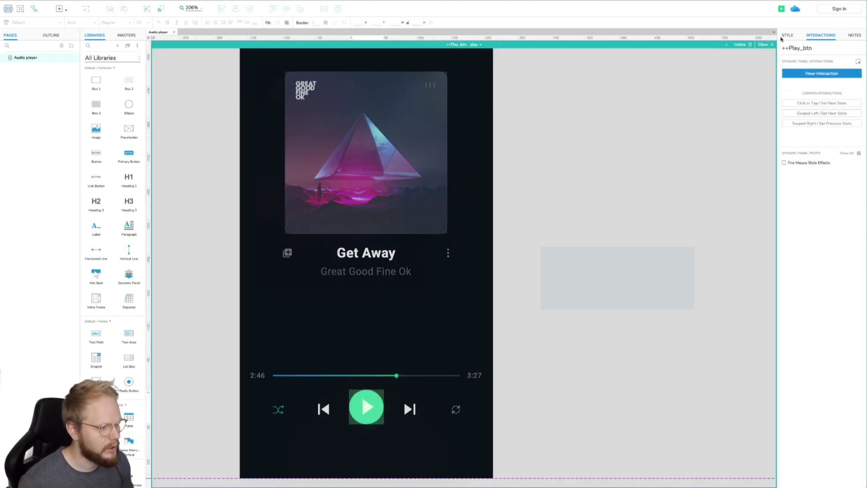
{"action": "left_click", "coordinate": [765, 44]}
{"action": "right_click", "coordinate": [581, 141]}
{"action": "left_click", "coordinate": [669, 121]}
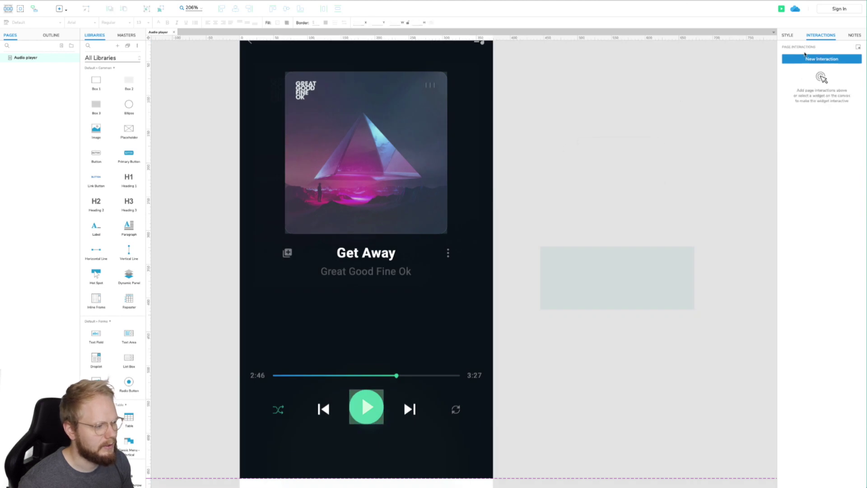
Add a Page Loaded interaction that opens the play() JavaScript link, then preview.
{"action": "left_click", "coordinate": [807, 59]}
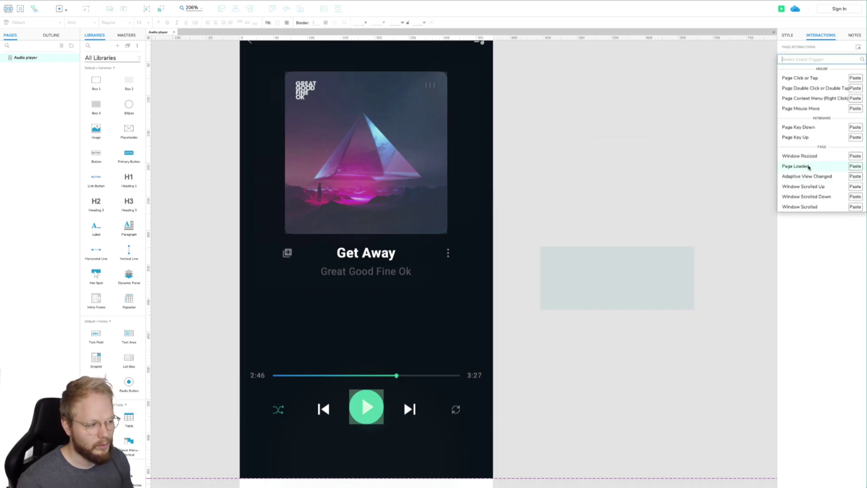
{"action": "left_click", "coordinate": [798, 166]}
{"action": "left_click", "coordinate": [790, 82]}
{"action": "type", "text": "javascript:void( $(\"#player\")[0].play() );"}
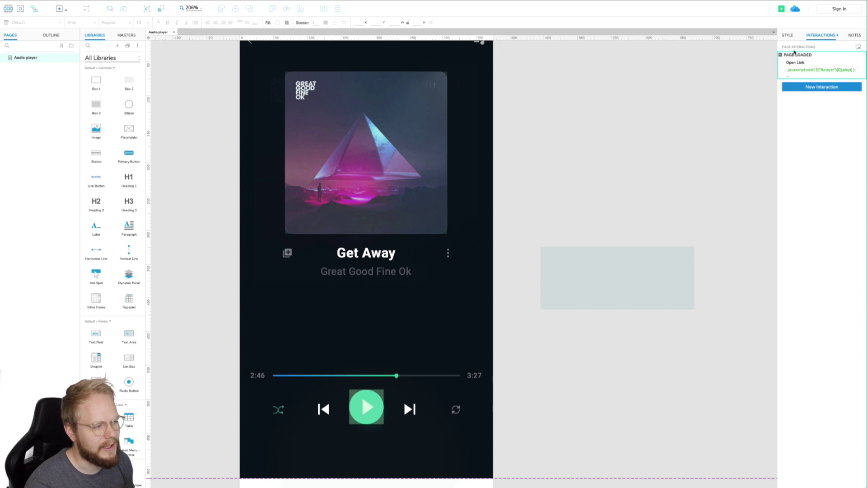
{"action": "left_click", "coordinate": [754, 85]}
{"action": "left_click", "coordinate": [782, 9]}
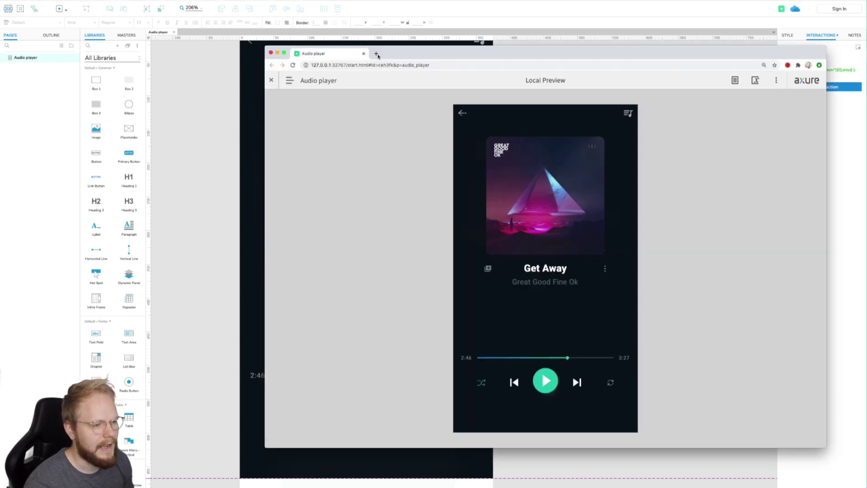
Close the Chrome Local Preview tab to get back to the Audio player page.
{"action": "left_click", "coordinate": [364, 53]}
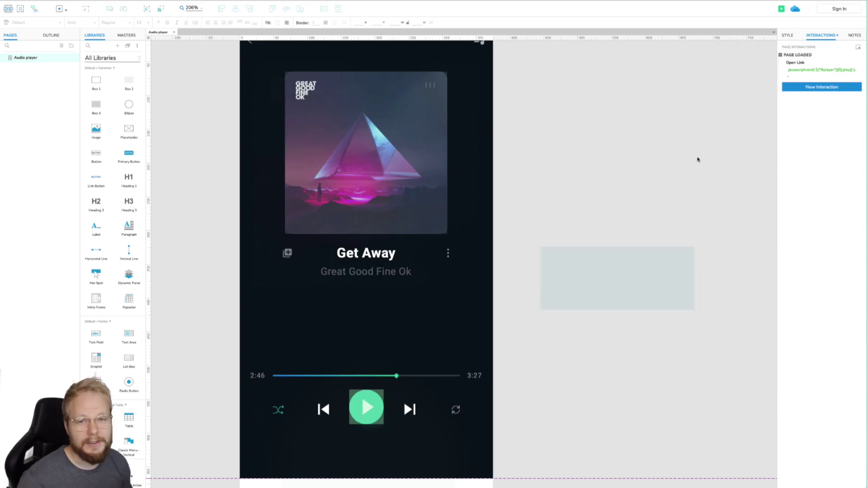